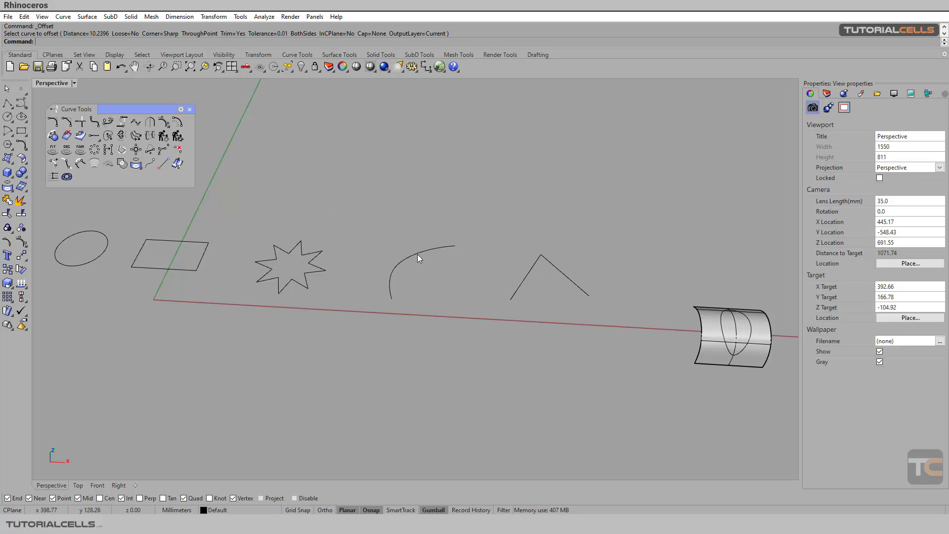
Switch to the Top view and frame the star, the open arc curve and the angled polyline
scroll(424, 254, up, 2)
click(74, 486)
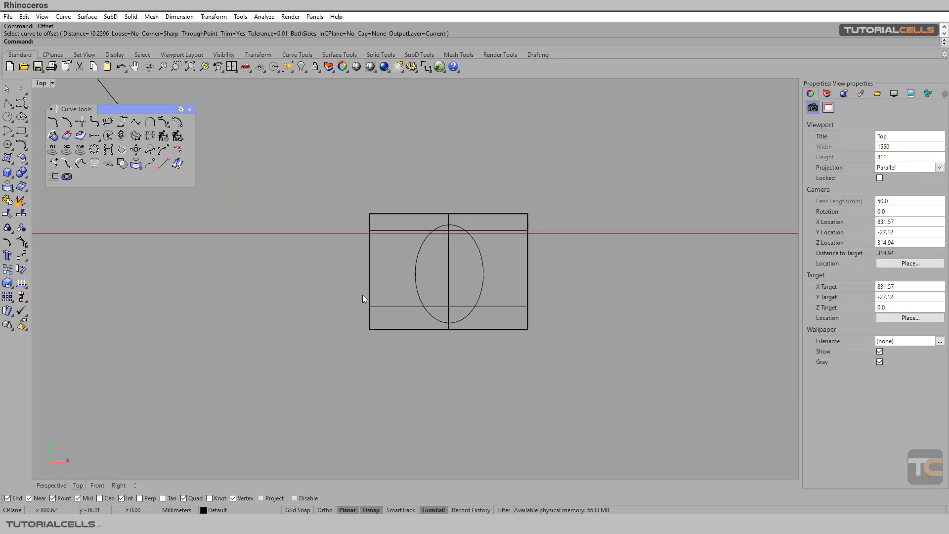
scroll(363, 295, down, 3)
scroll(283, 288, down, 2)
right_drag(260, 289, 590, 424)
scroll(531, 334, up, 6)
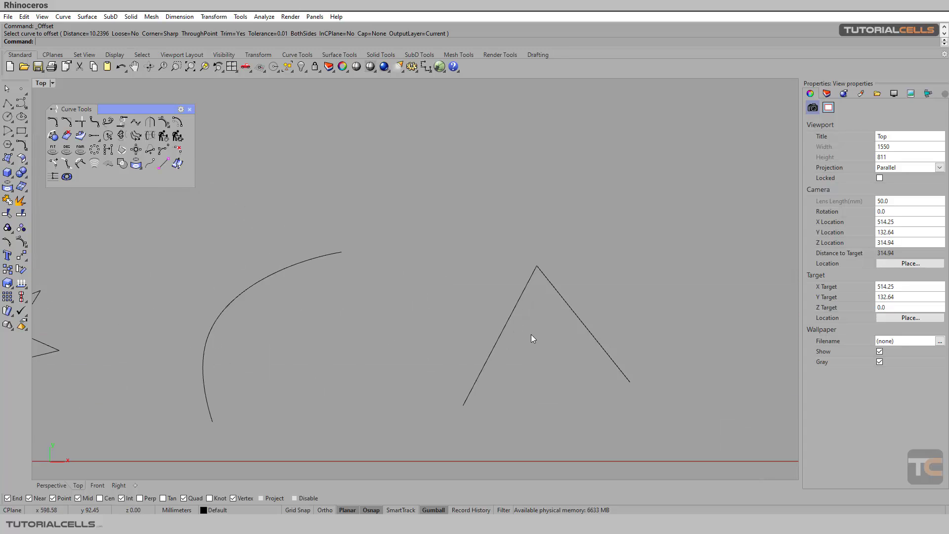
right_drag(533, 336, 614, 320)
right_drag(285, 314, 354, 311)
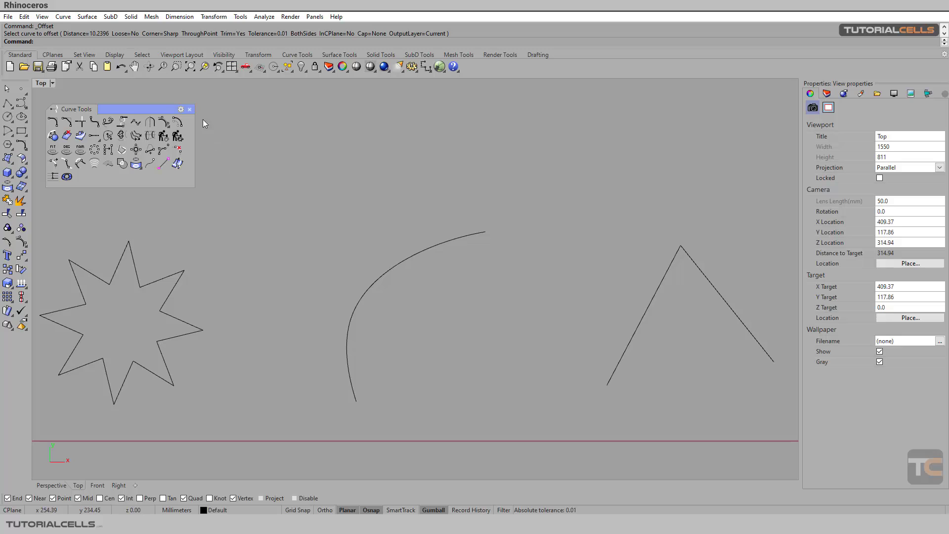
click(419, 253)
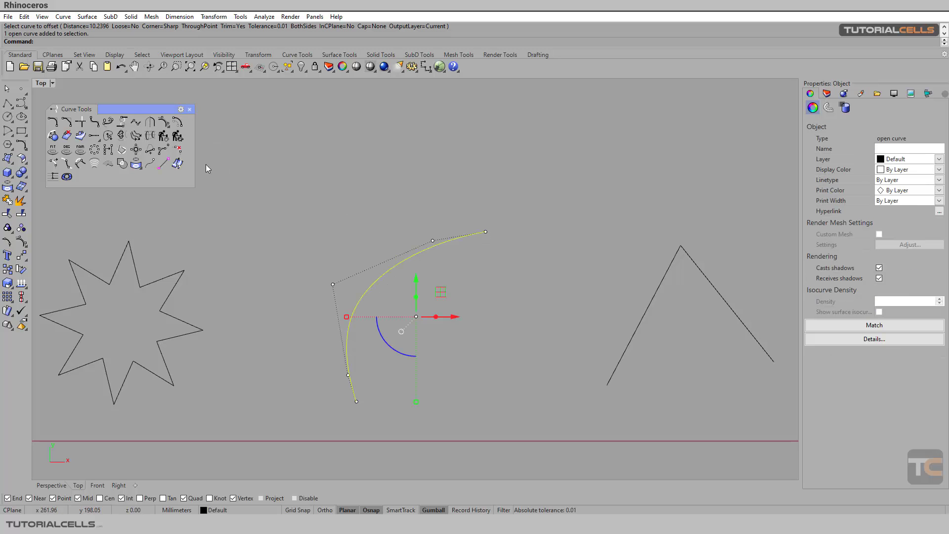
click(177, 122)
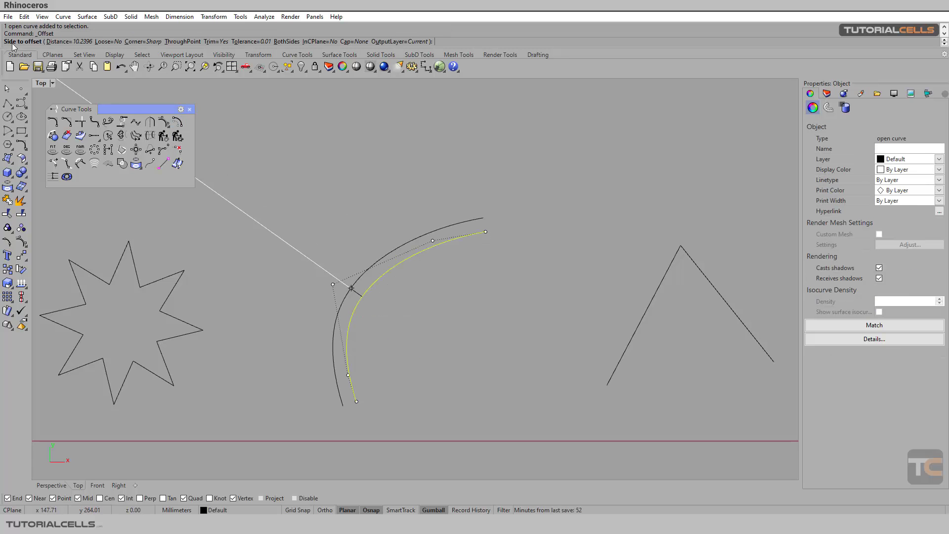
key(Escape)
key(Escape)
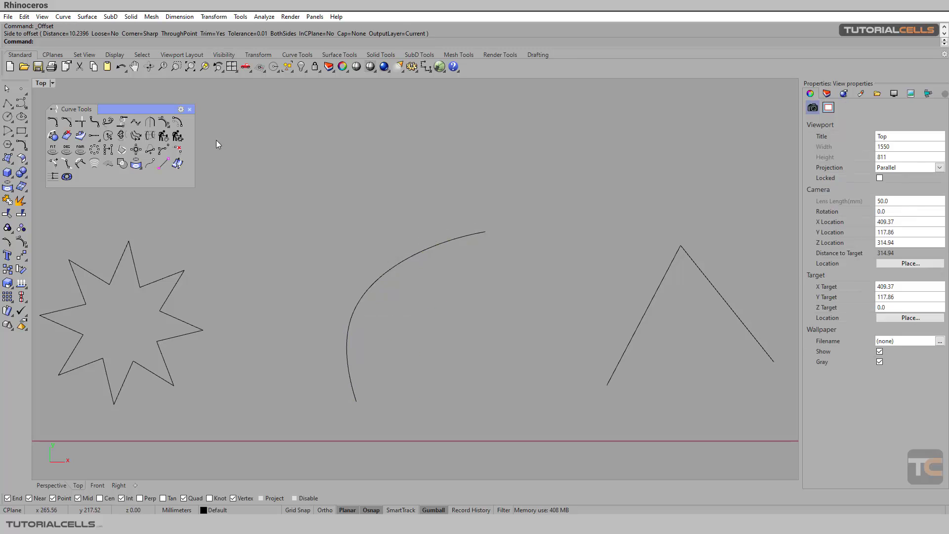
Start offsetting the open arc curve and set the offset distance to 10 mm
click(177, 122)
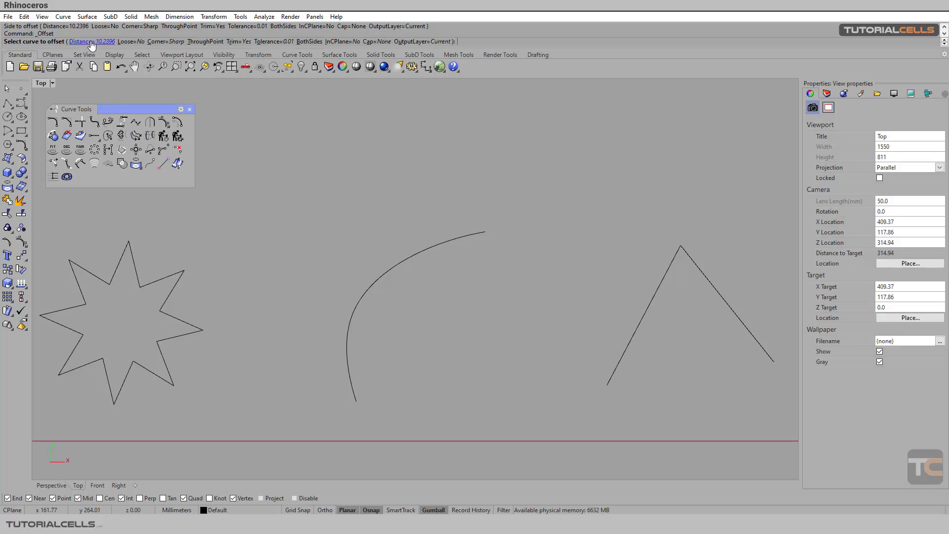
click(402, 261)
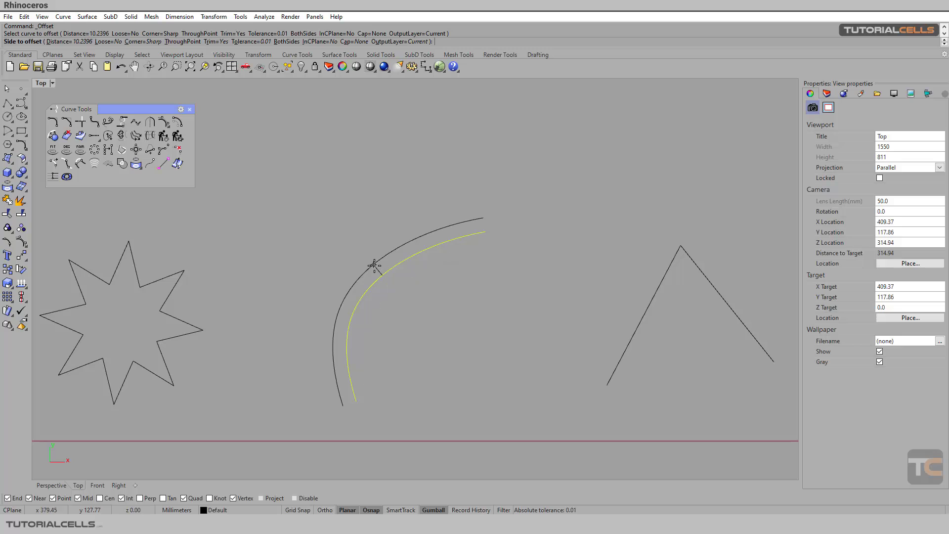
click(69, 43)
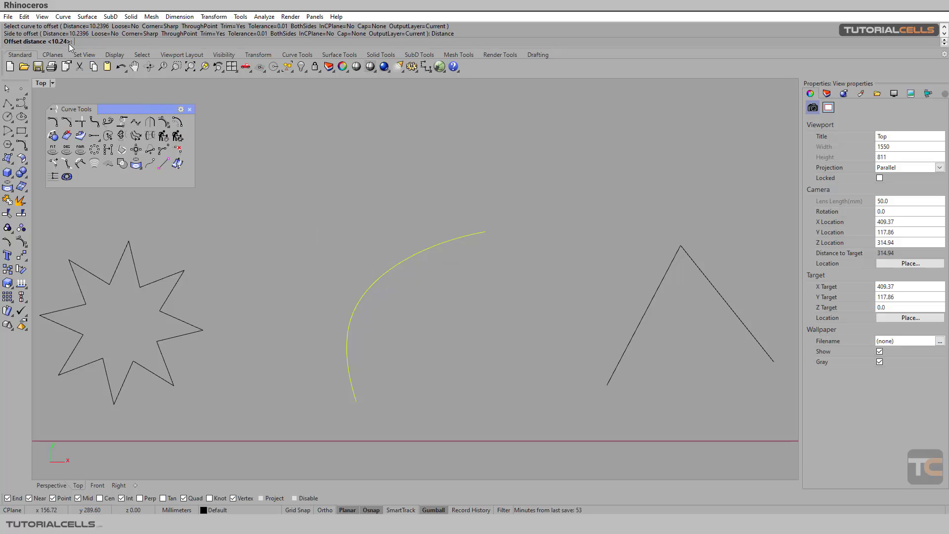
text(10)
key(Return)
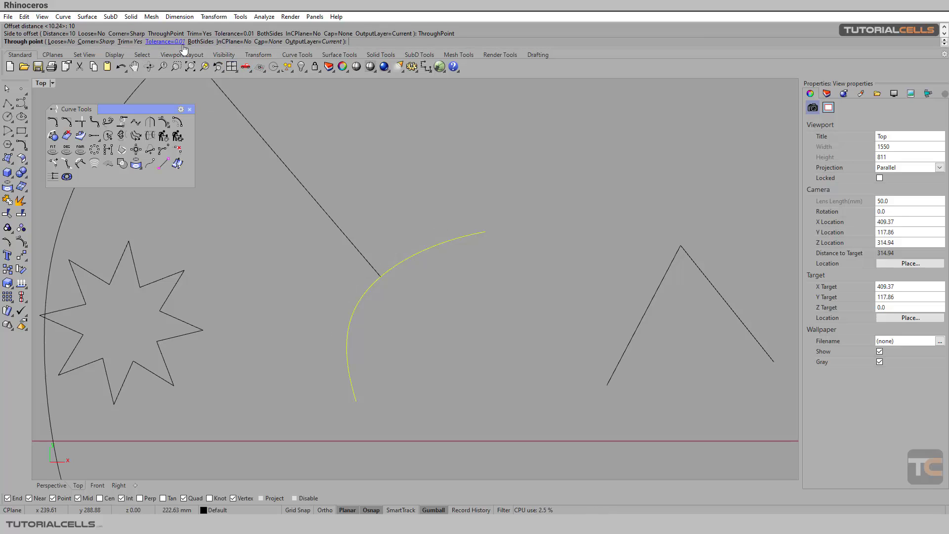
Offset the arc curve to both sides with the ThroughPoint and BothSides options, about 12.88 mm away
click(182, 42)
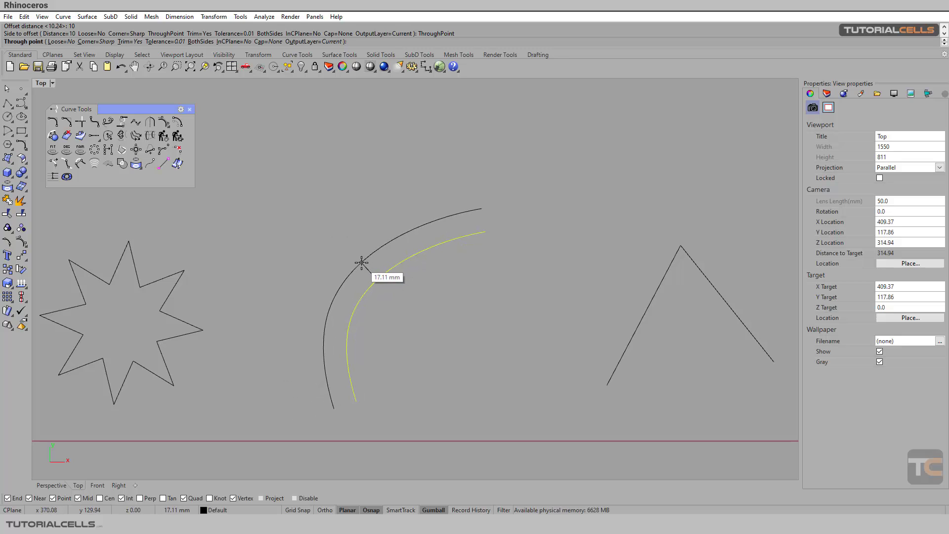
click(200, 41)
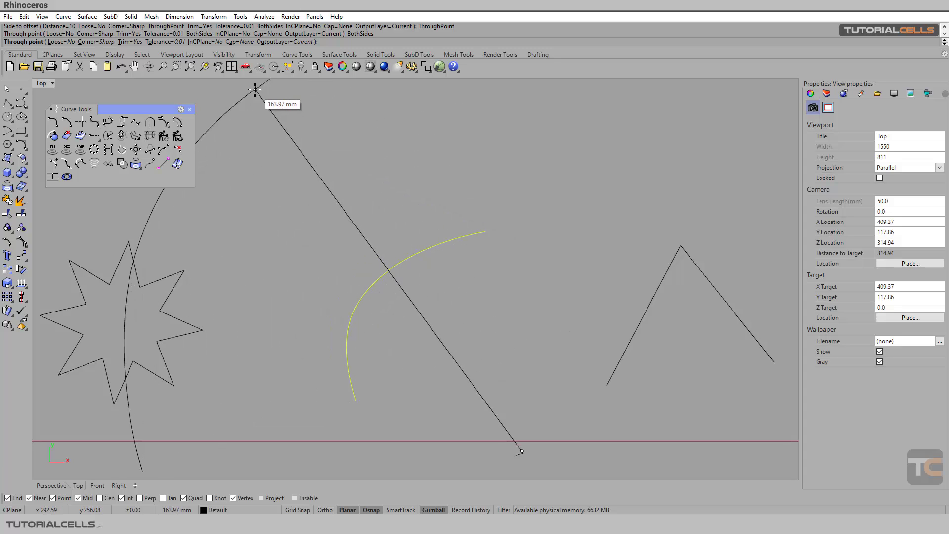
click(438, 227)
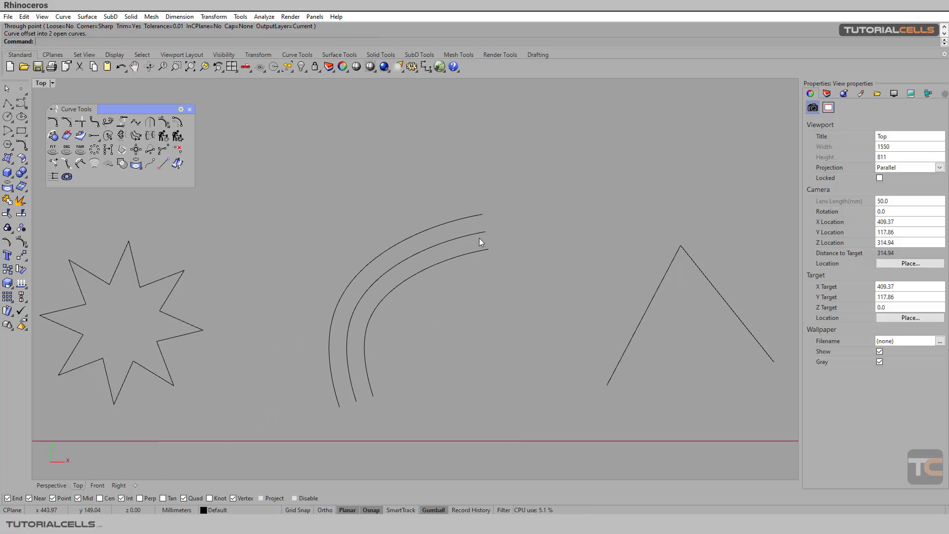
Inspect the inner offset curve, then undo the two-sided offset of the arc
click(488, 248)
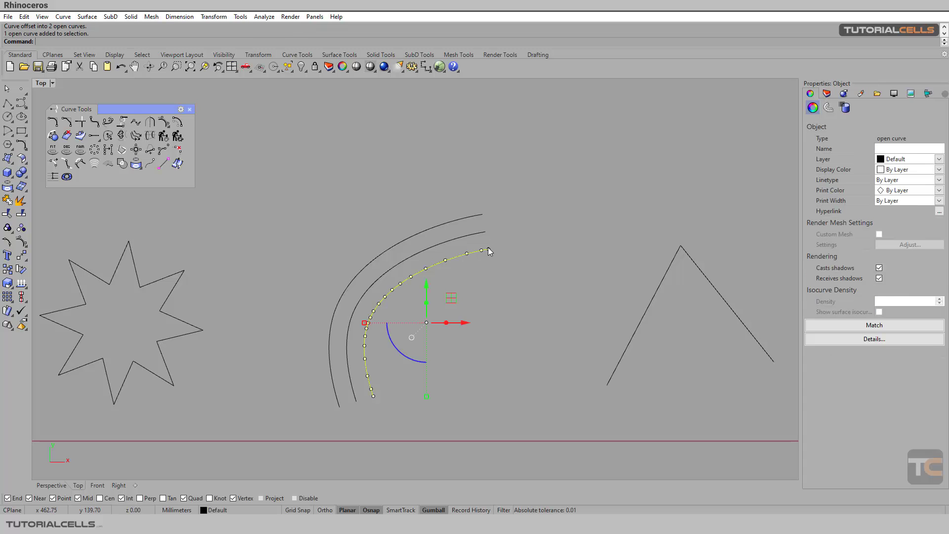
click(527, 220)
key(ctrl+z)
Offset the arc curve to its outer side with the Cap option set to Flat
click(437, 248)
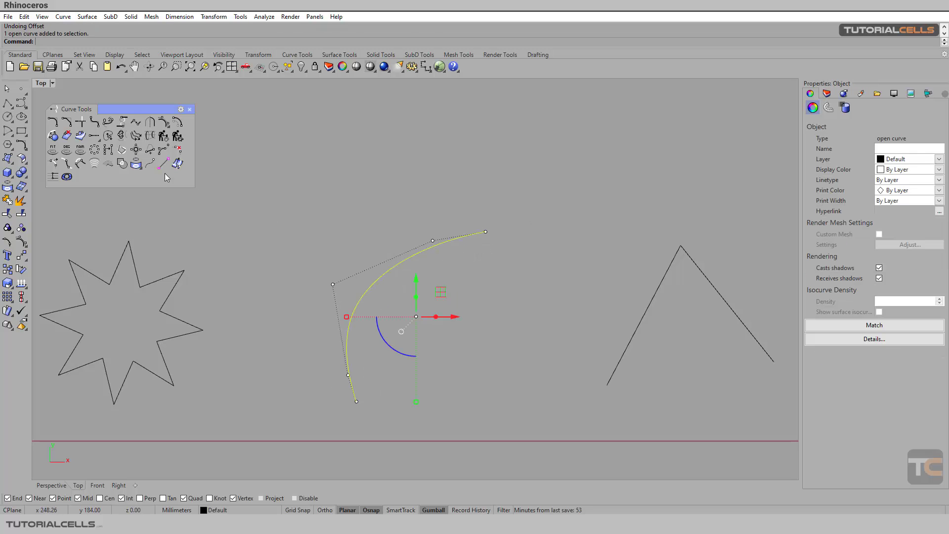
click(177, 136)
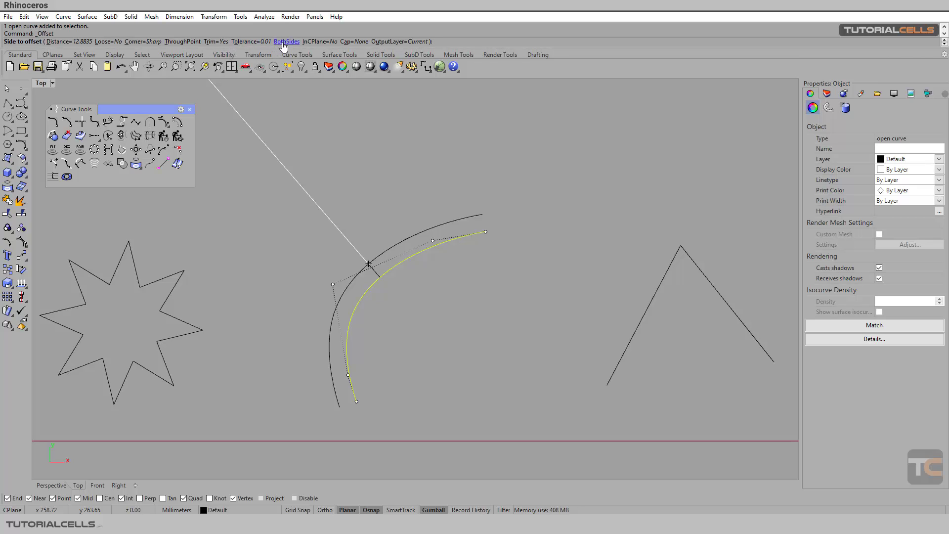
click(354, 41)
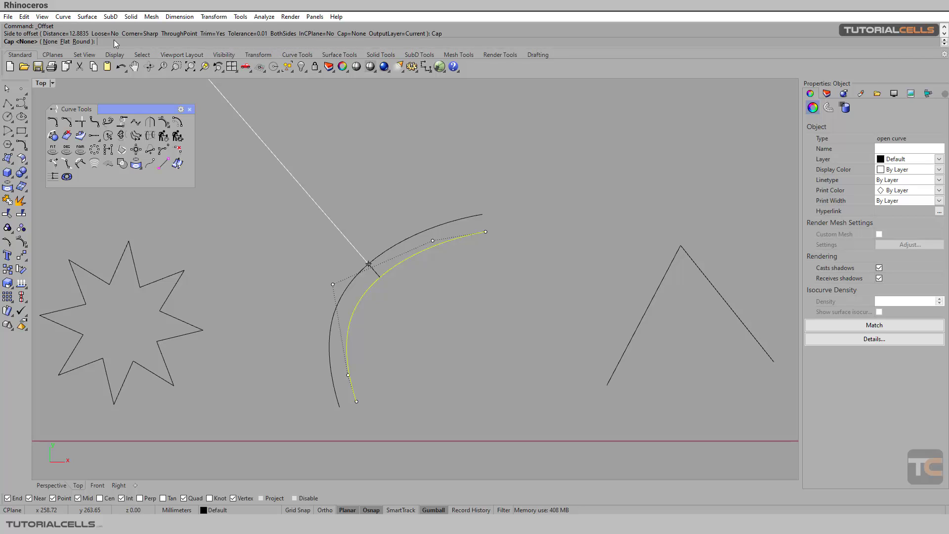
click(65, 42)
click(299, 175)
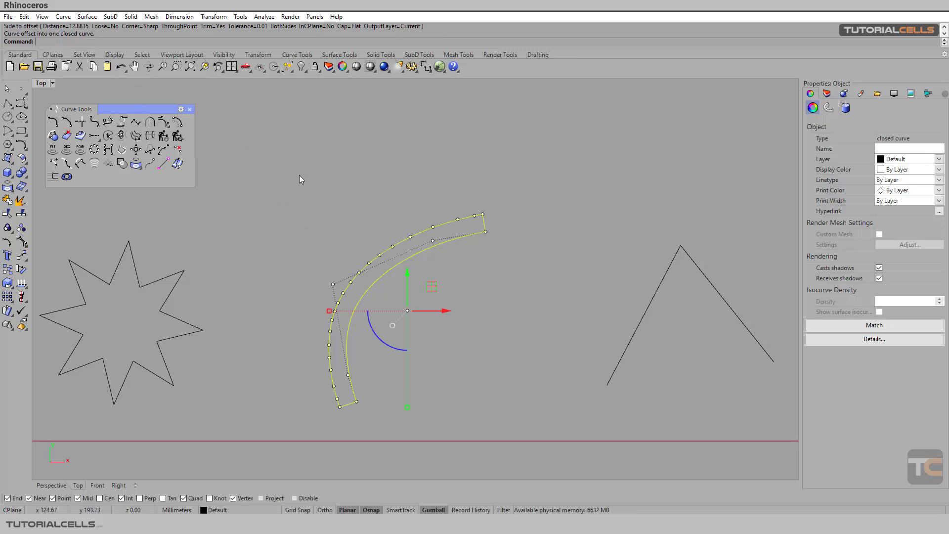
click(490, 241)
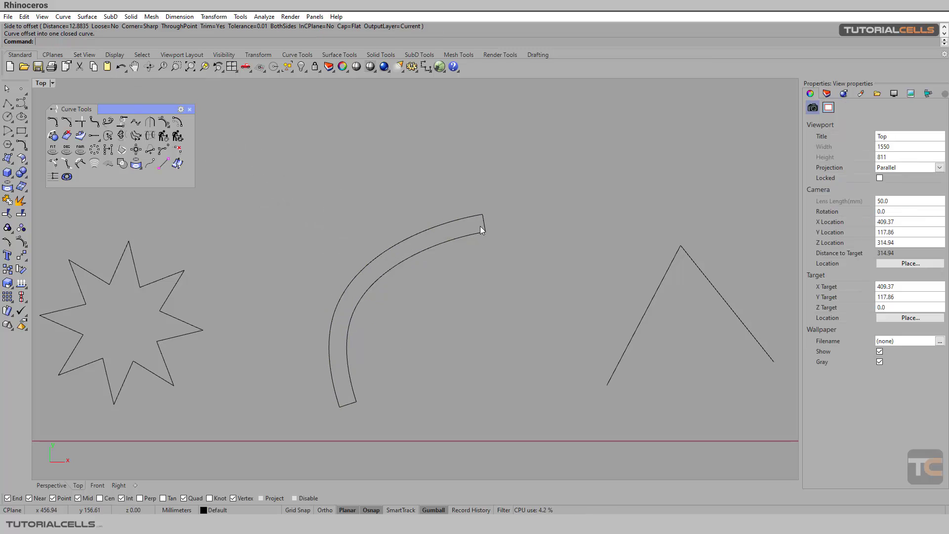
Check the flat-capped outline as one closed curve and undo that offset
click(485, 227)
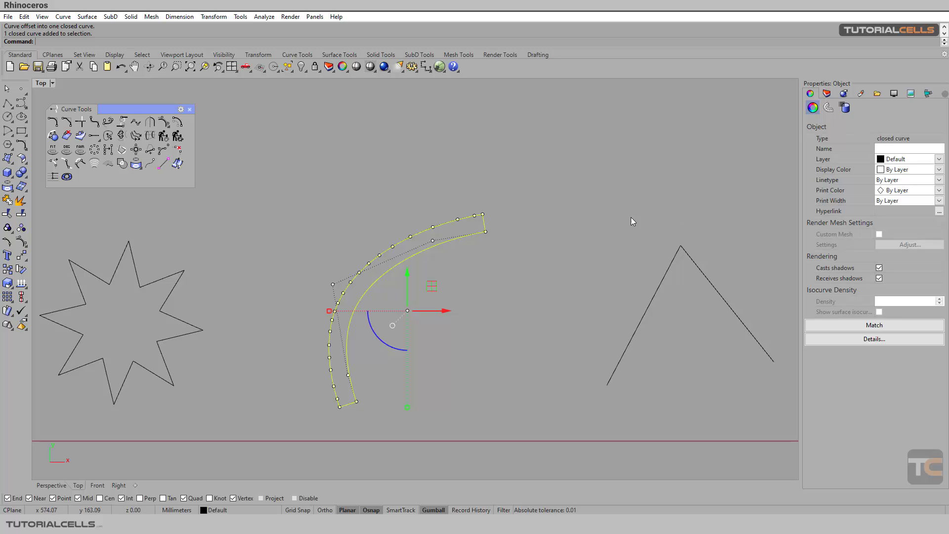
click(613, 224)
key(ctrl+z)
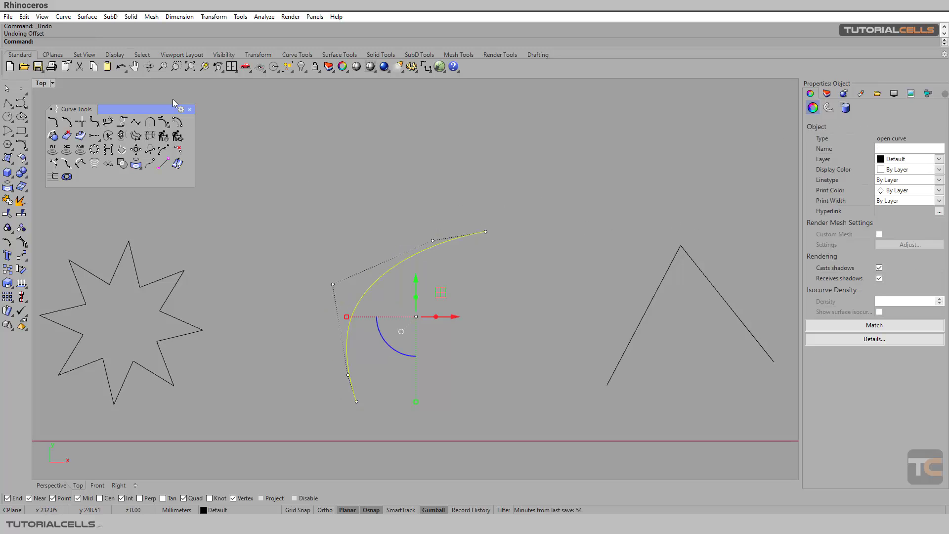
Offset the arc curve to its outer side with the Cap option set to Round
click(164, 121)
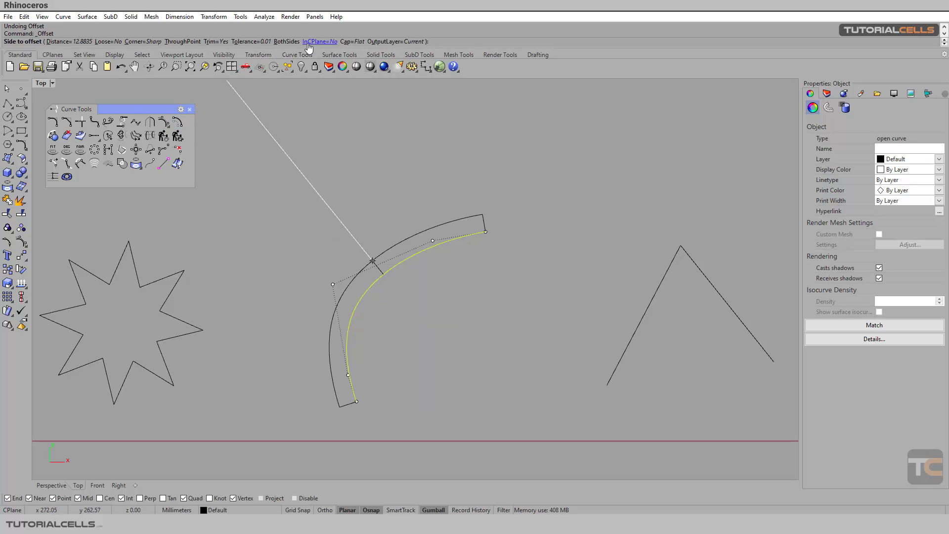
click(352, 41)
click(80, 42)
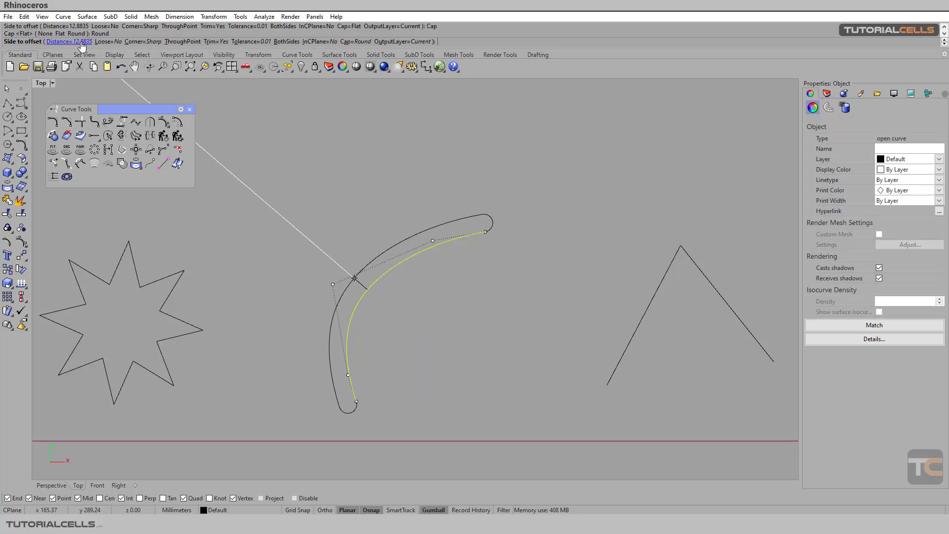
click(312, 122)
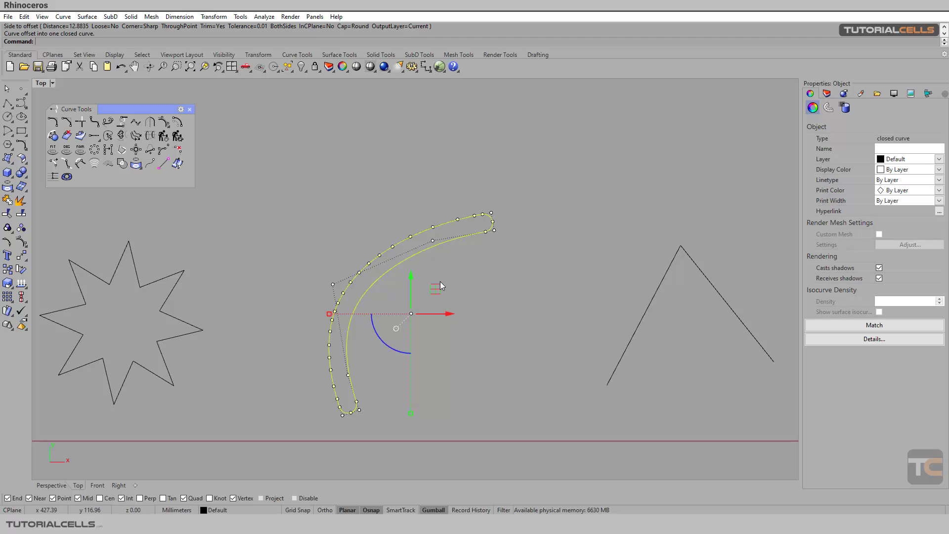
Undo the round-capped offset and preview the arc's offset again without placing it
key(ctrl+z)
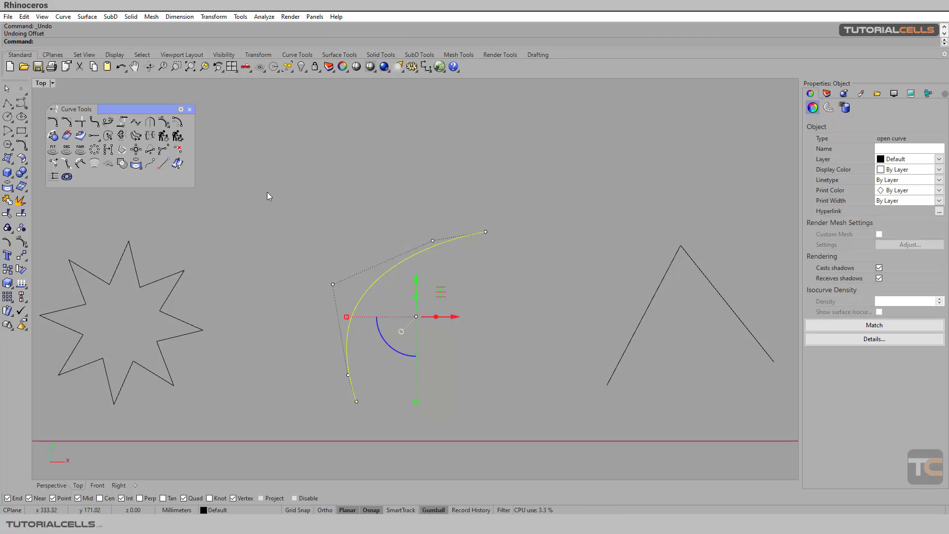
click(176, 122)
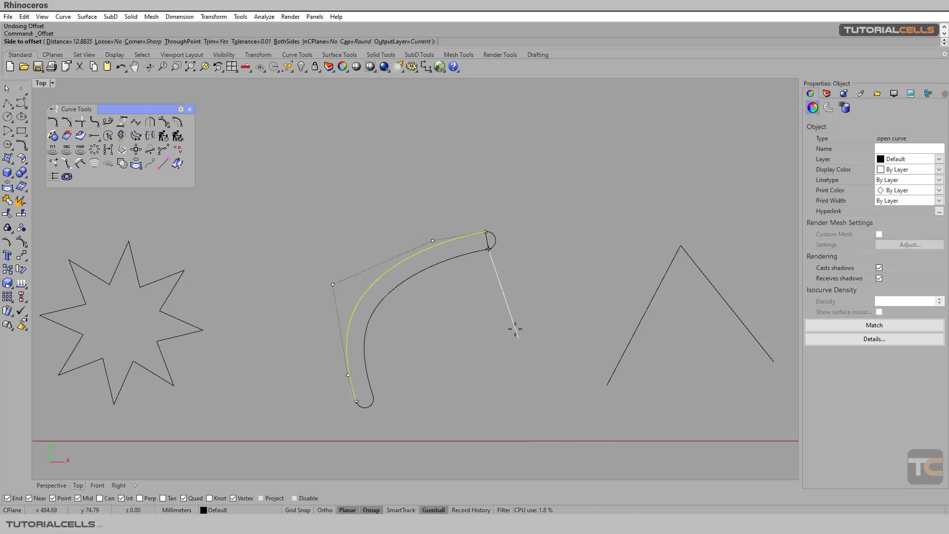
key(Escape)
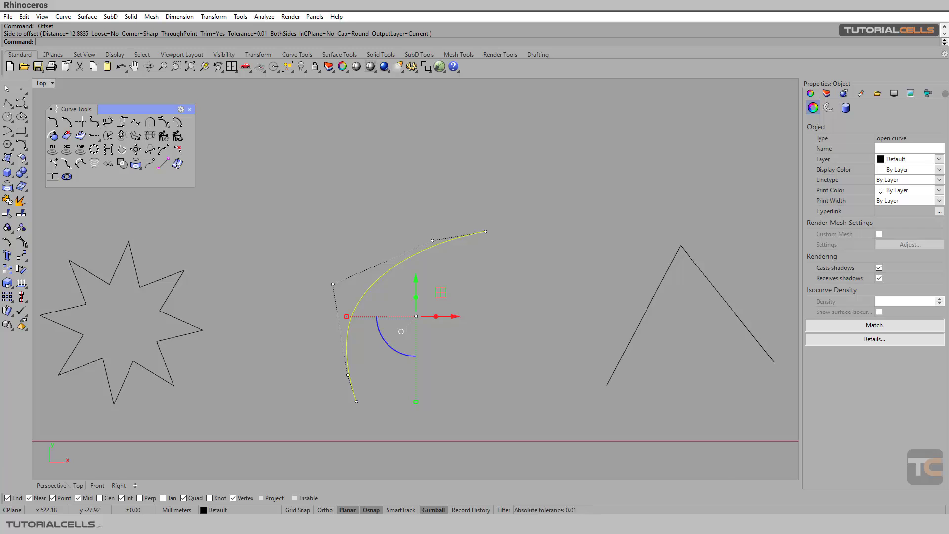
Switch to Photos and compare the two offset diagrams for point placement and spacing between the curves
mouse_move(618, 524)
click(558, 464)
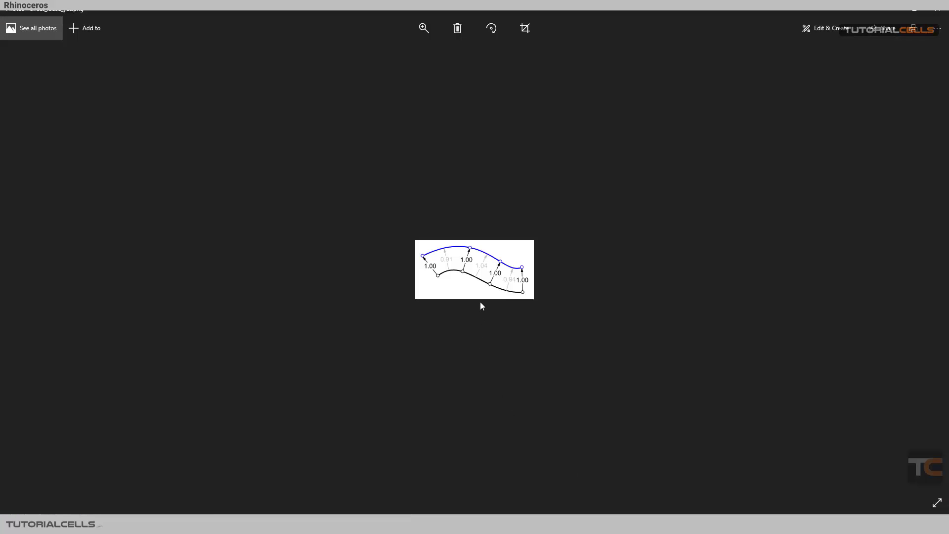
mouse_move(618, 524)
click(648, 485)
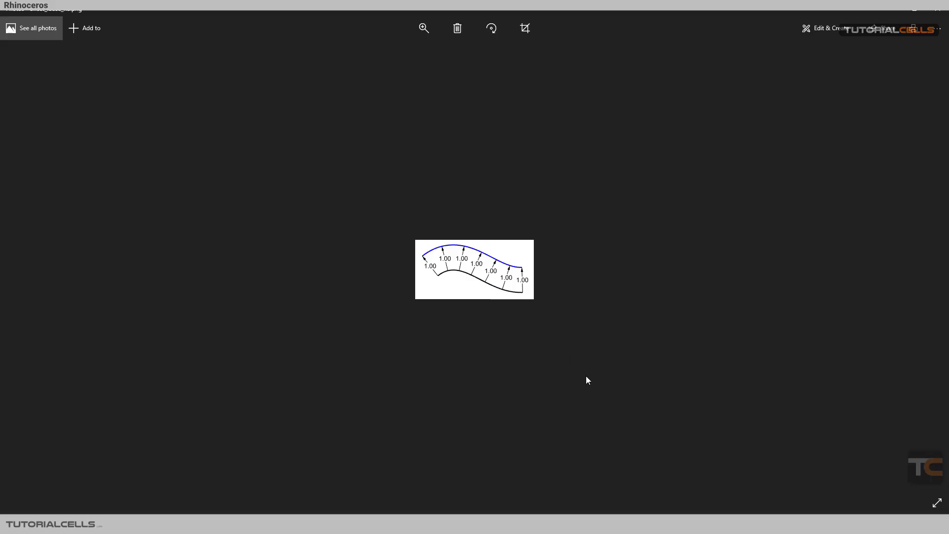
mouse_move(618, 524)
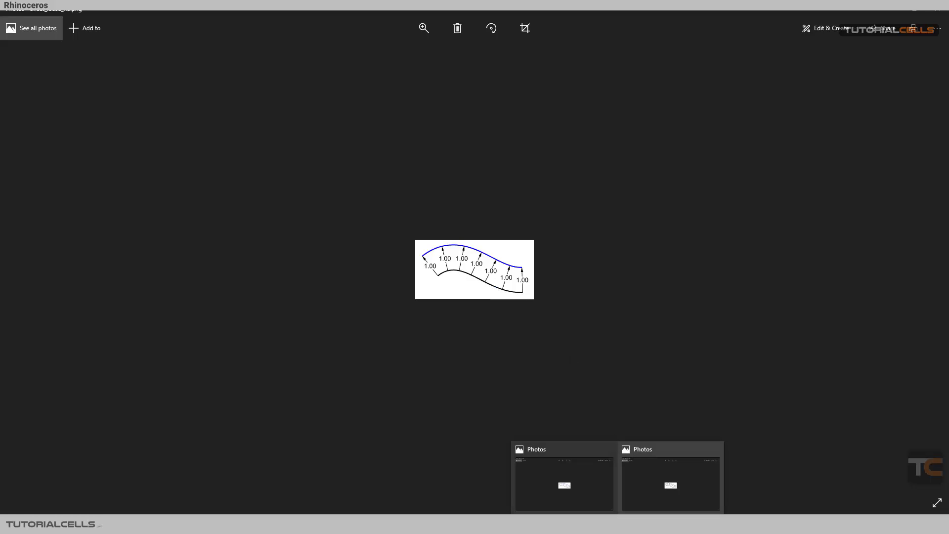
click(585, 486)
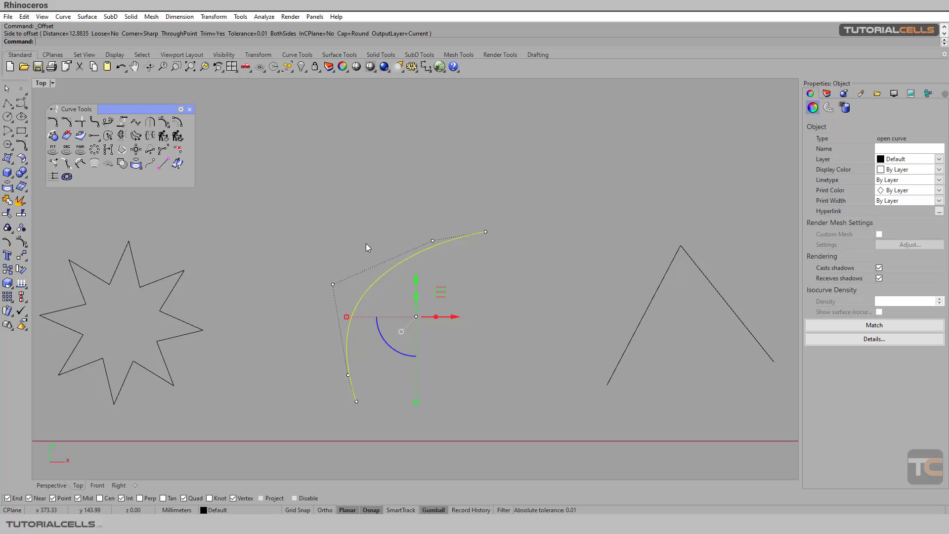
click(177, 122)
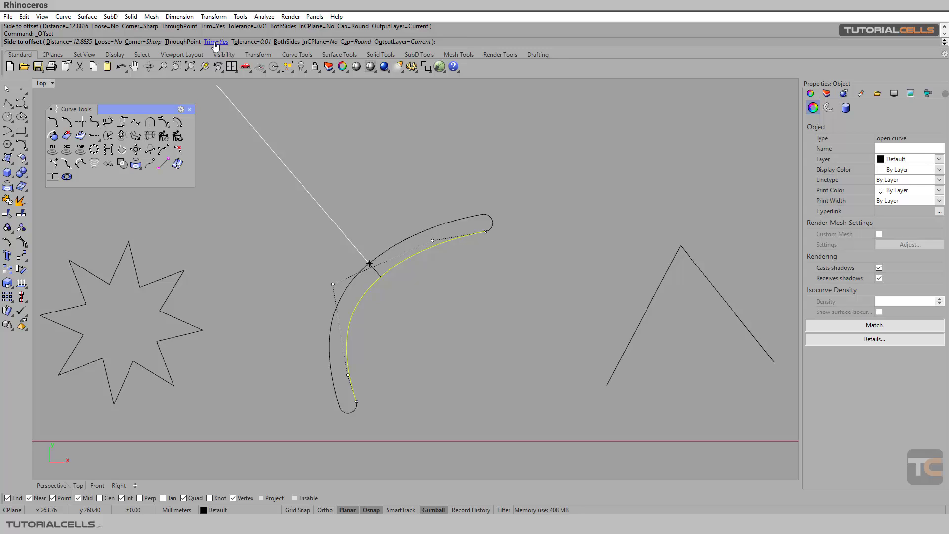
key(Escape)
right_drag(507, 214, 296, 186)
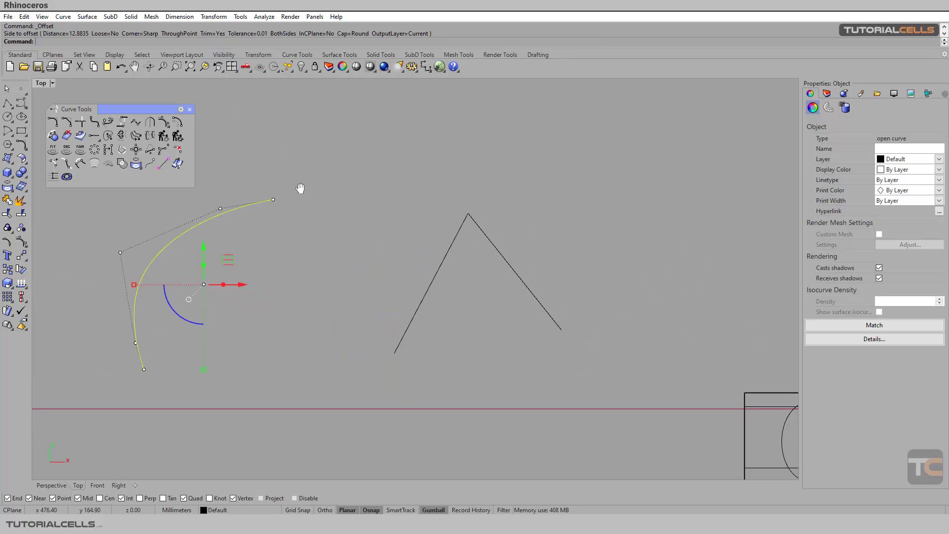
key(Escape)
Offset the V-shaped polyline to its inner side with the Cap option set to None, and undo that offset
click(446, 254)
scroll(467, 249, up, 5)
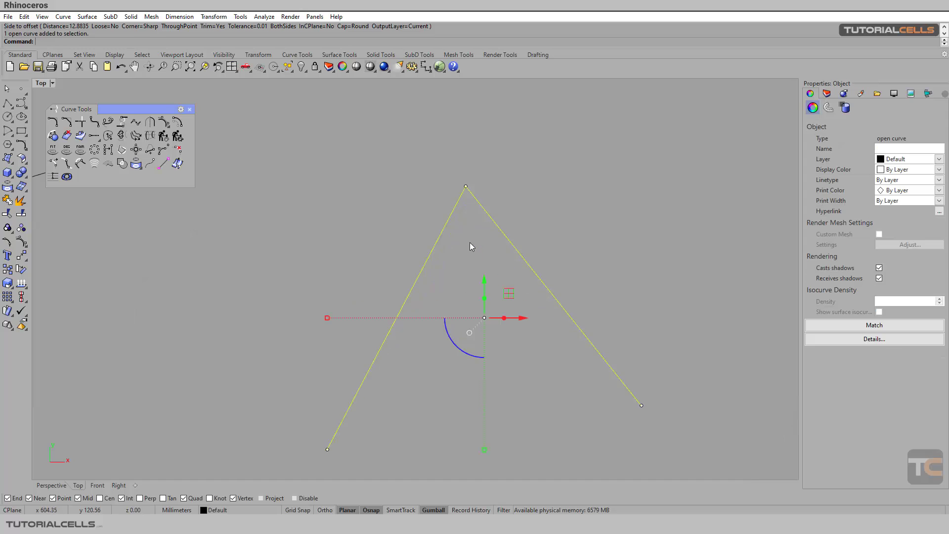
scroll(412, 274, down, 2)
scroll(411, 275, up, 1)
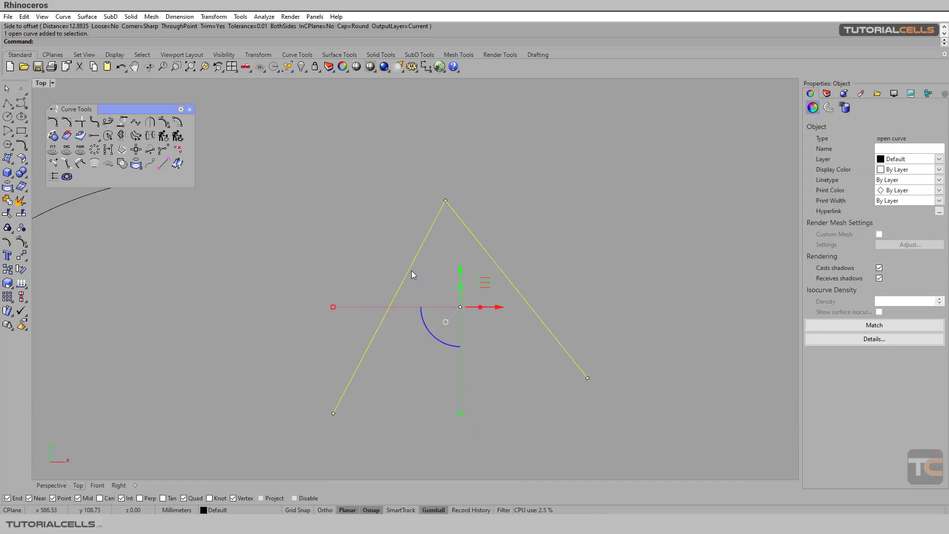
click(177, 121)
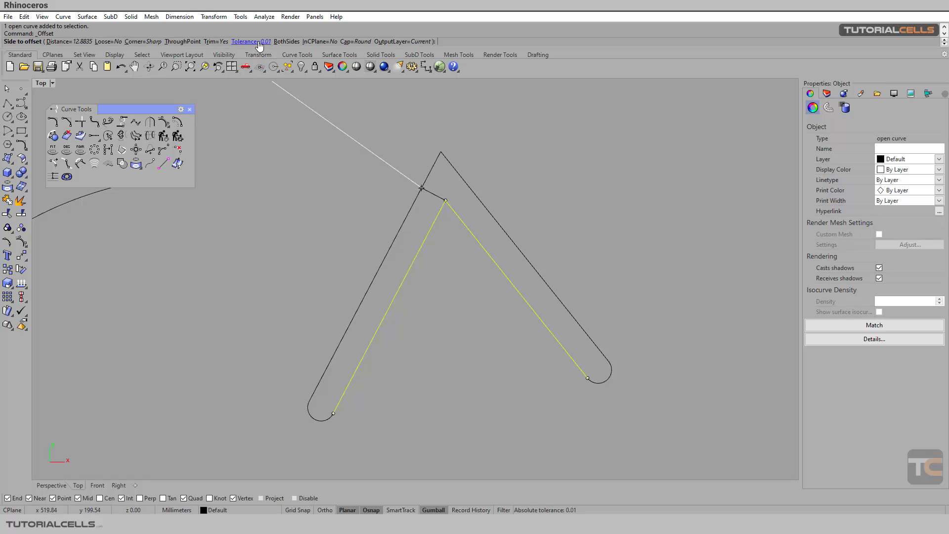
click(356, 42)
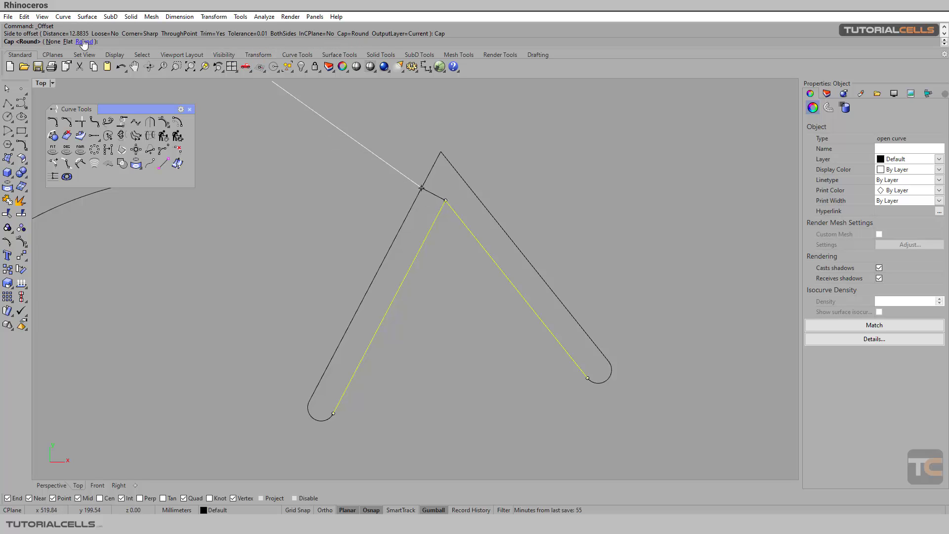
click(54, 41)
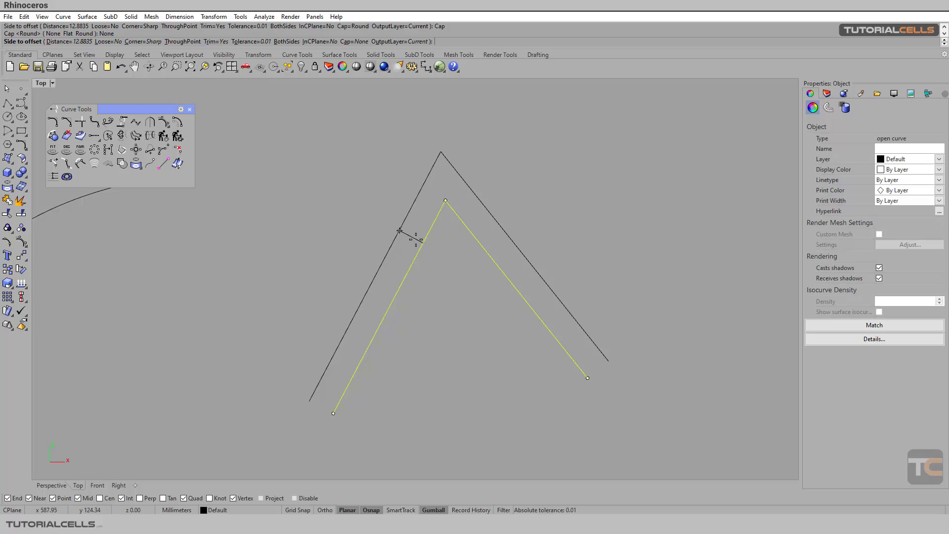
click(434, 249)
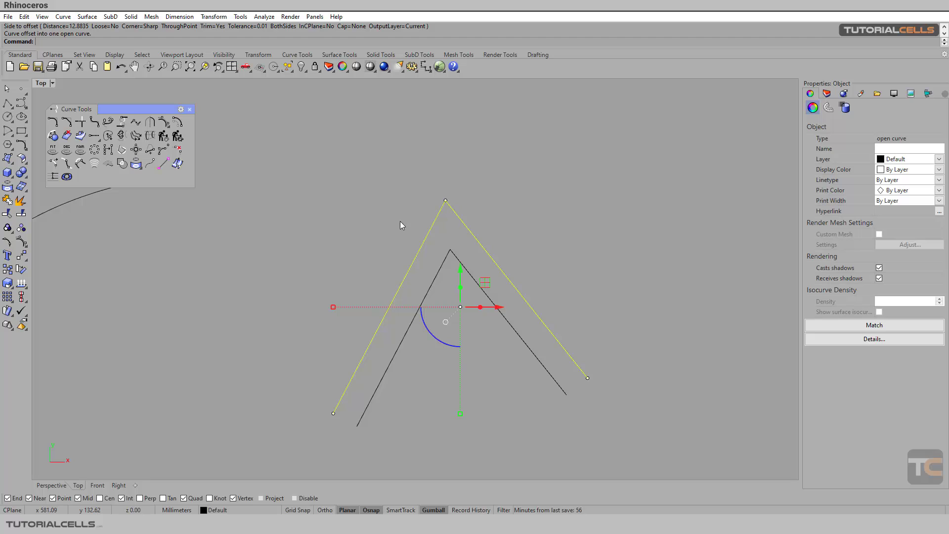
key(ctrl+z)
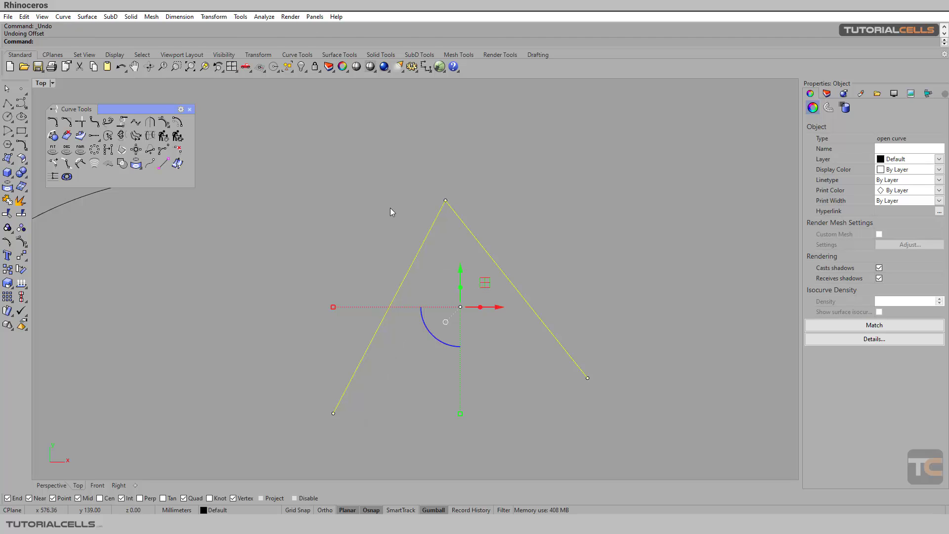
Offset the V-shaped polyline to its inner side with Trim set to No, and undo that offset
right_click(390, 208)
click(220, 43)
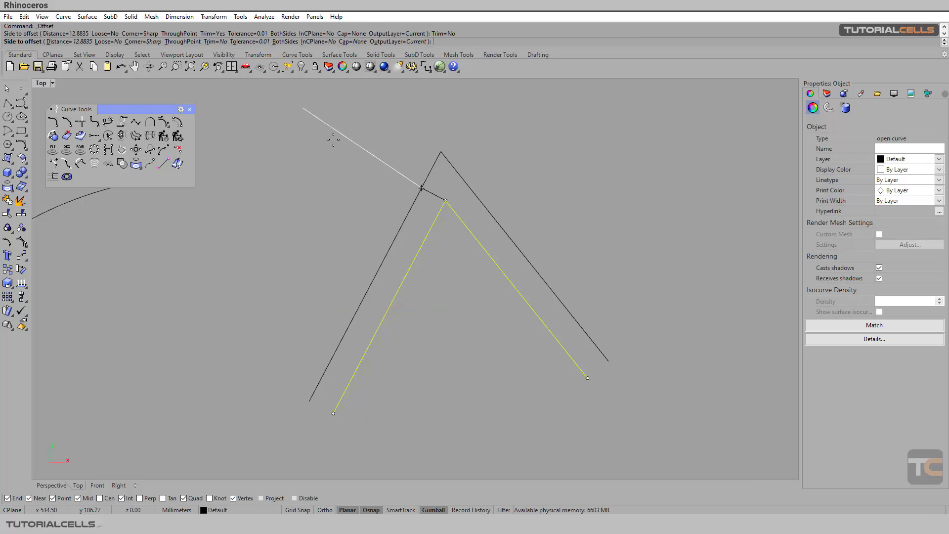
click(434, 254)
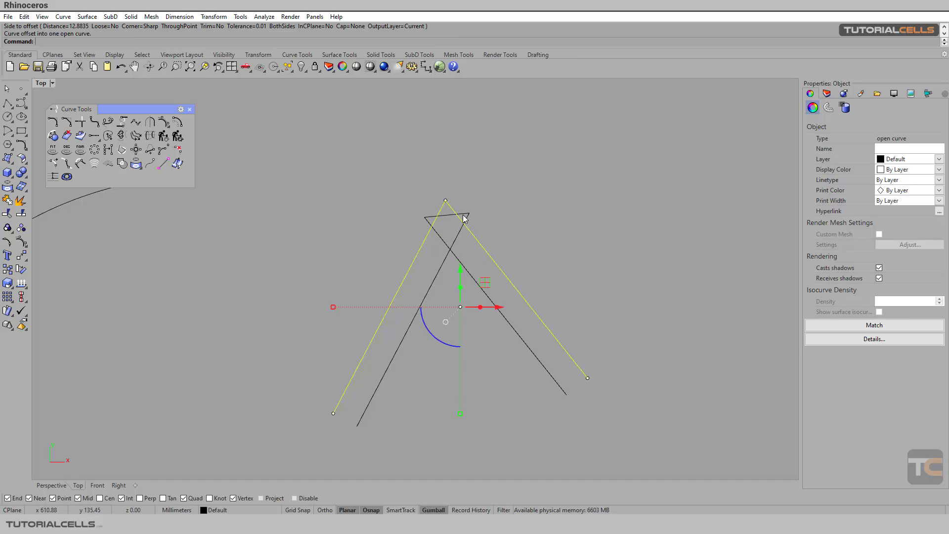
key(ctrl+z)
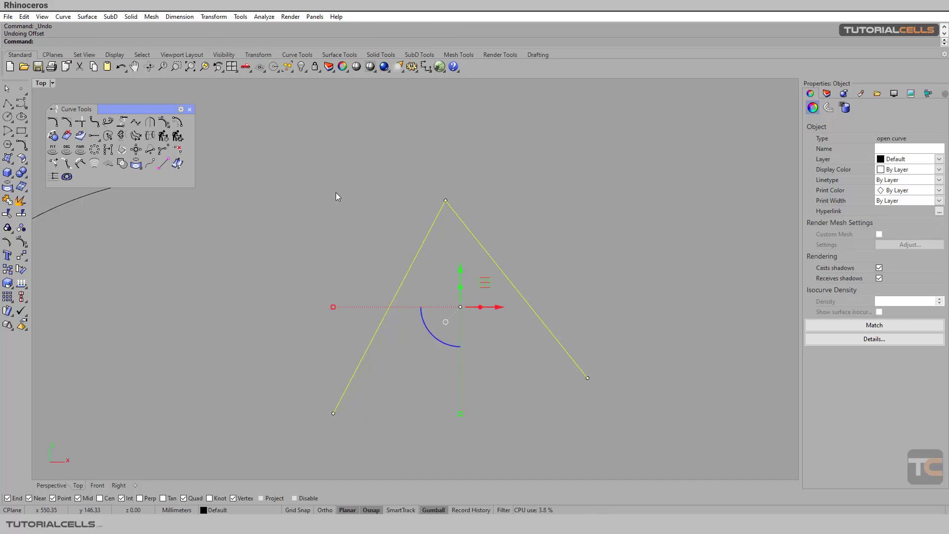
Offset the V-shaped polyline to its outer side with the Corner option set to Round
click(177, 122)
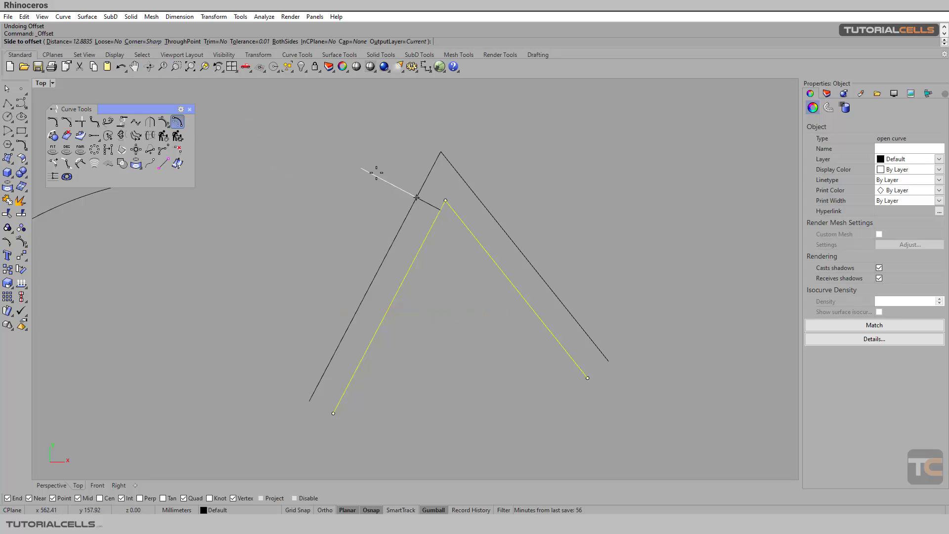
click(141, 42)
click(72, 42)
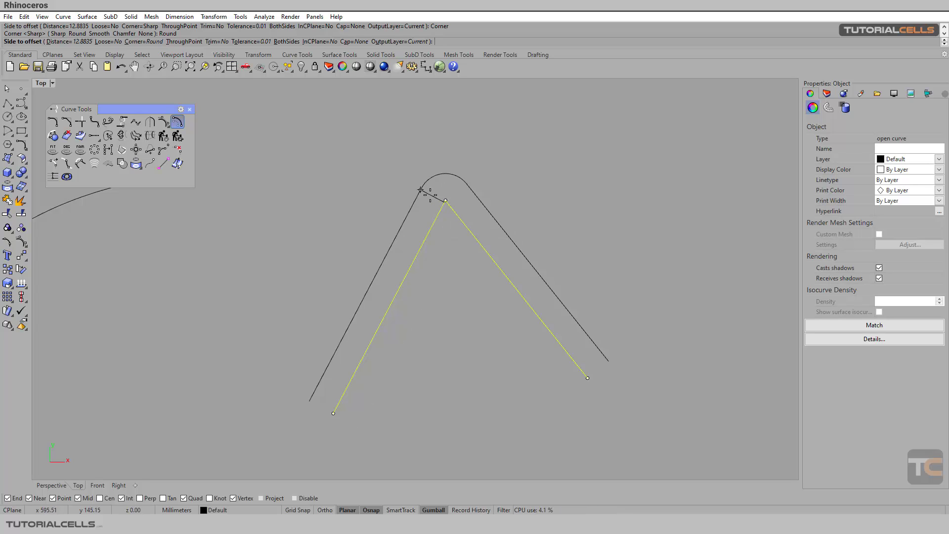
click(420, 190)
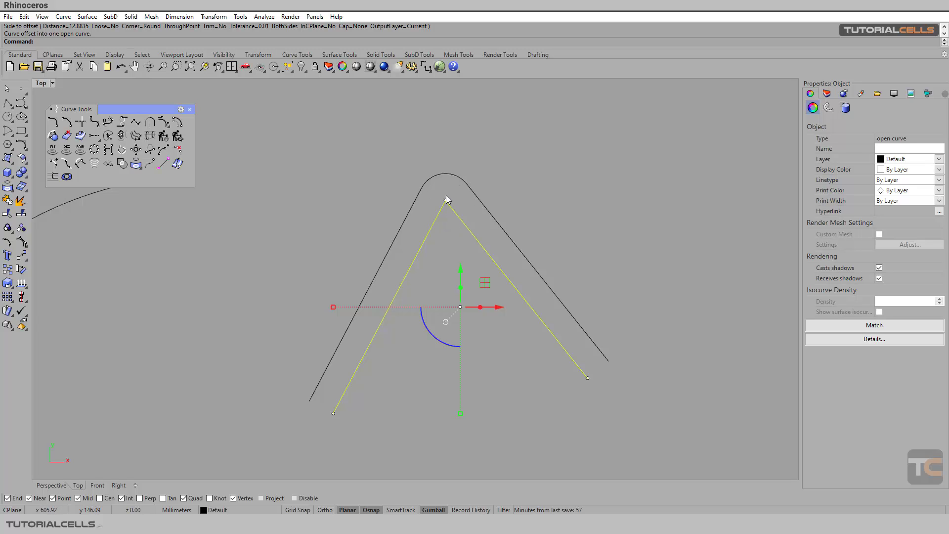
Offset the same polyline outward again with Corner set to Smooth, compare it with the round-cornered curve, and undo it
right_click(236, 132)
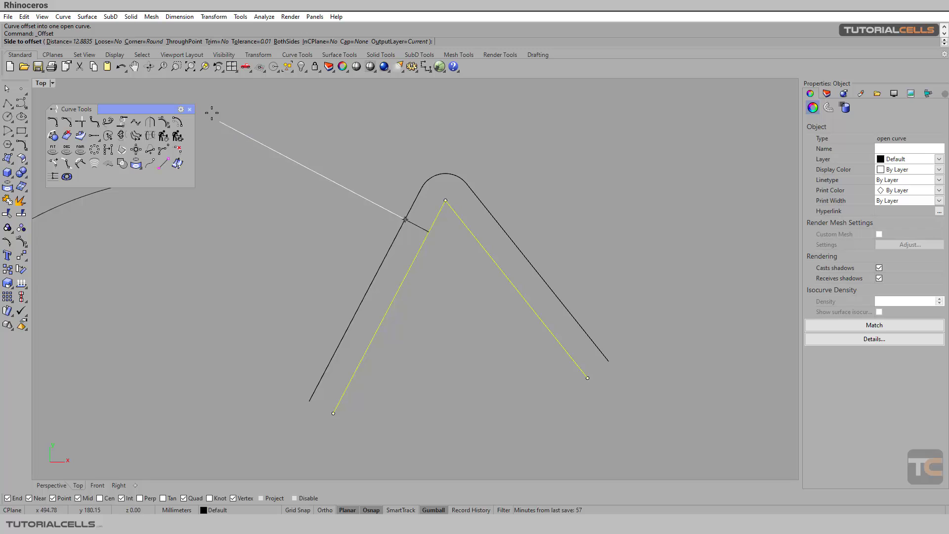
click(150, 42)
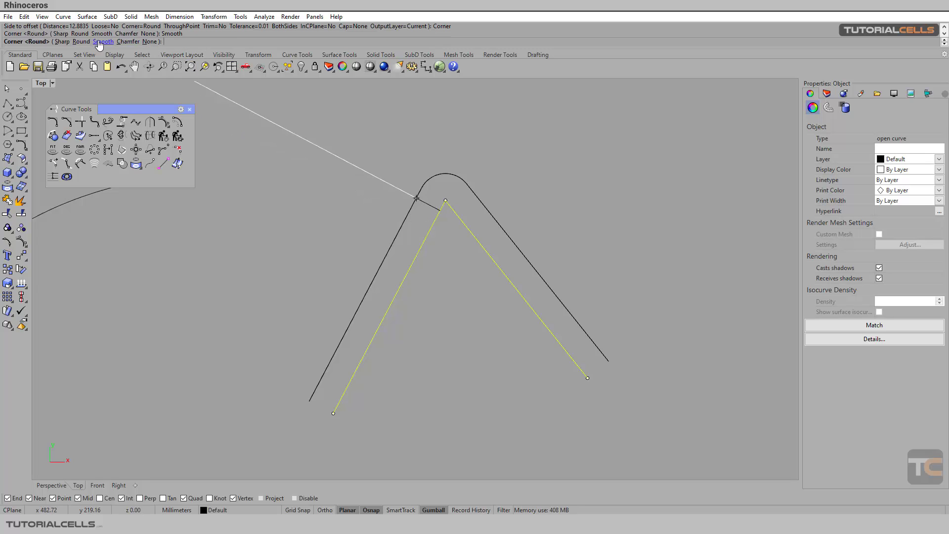
click(86, 42)
click(287, 136)
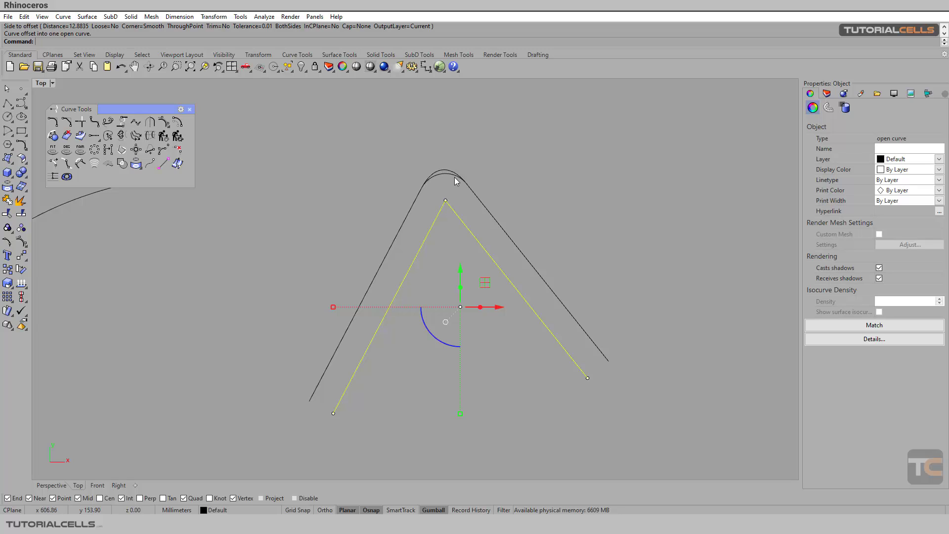
key(ctrl+z)
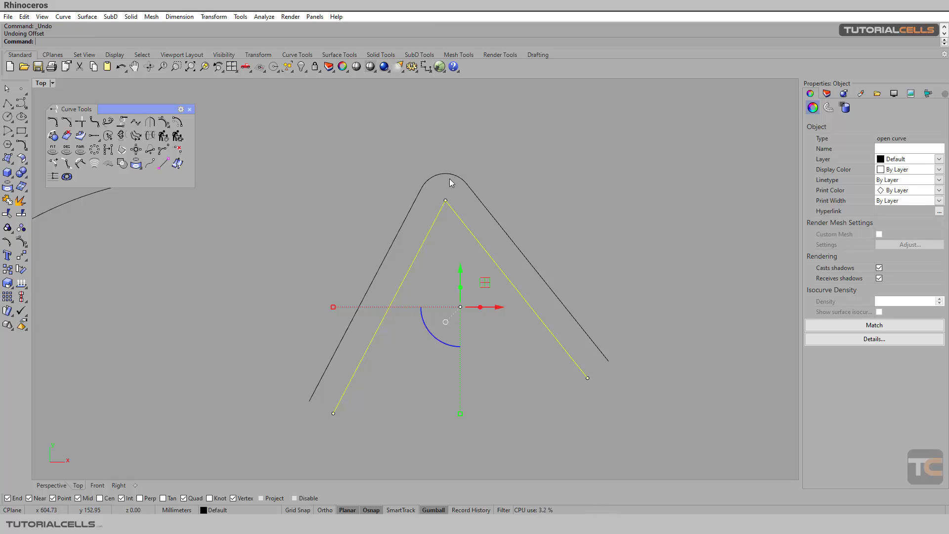
Preview the polyline's outer offset with Corner set to Chamfer, None and Sharp, without placing it
key(Return)
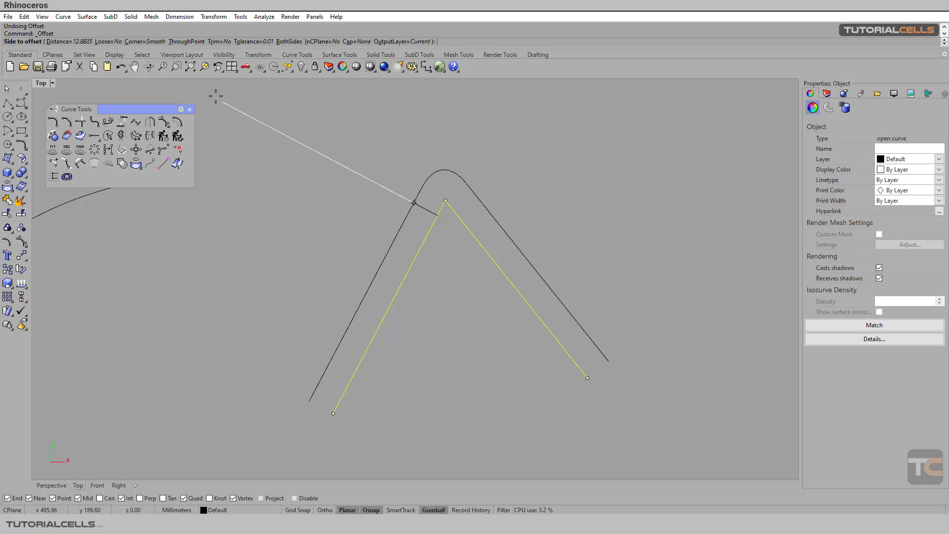
click(143, 41)
click(130, 42)
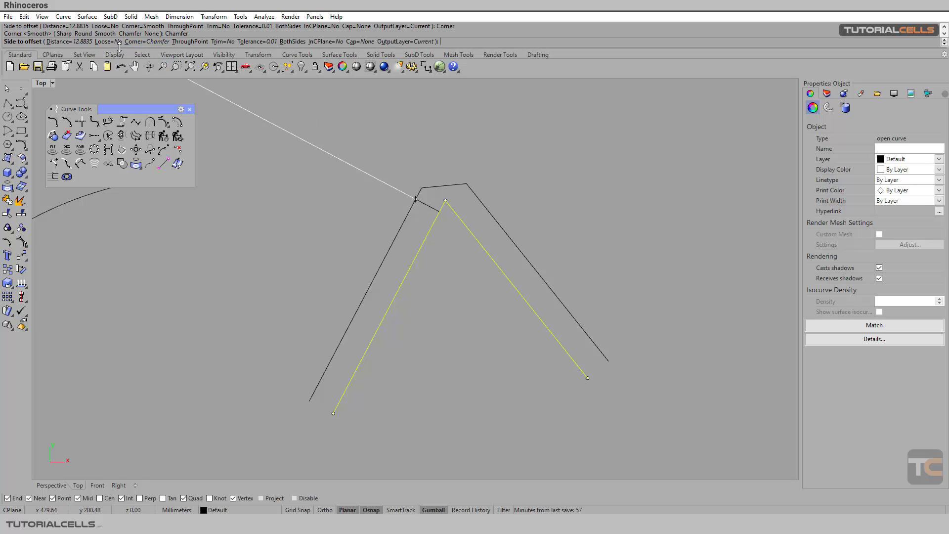
click(138, 42)
click(153, 42)
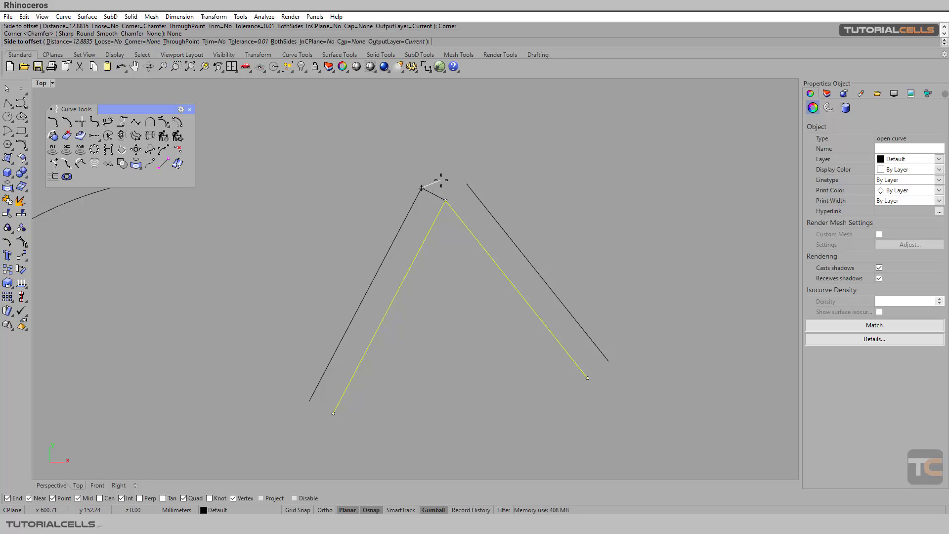
click(141, 42)
click(58, 41)
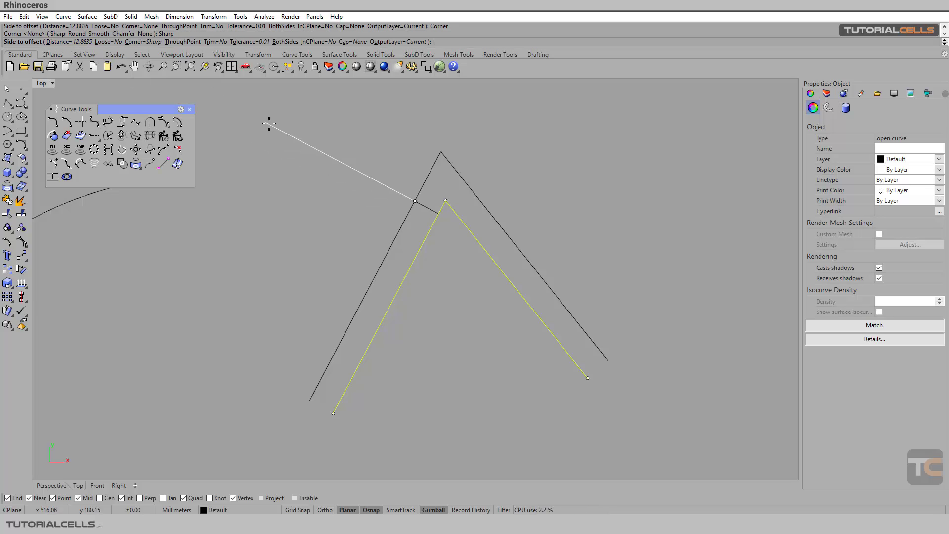
click(269, 131)
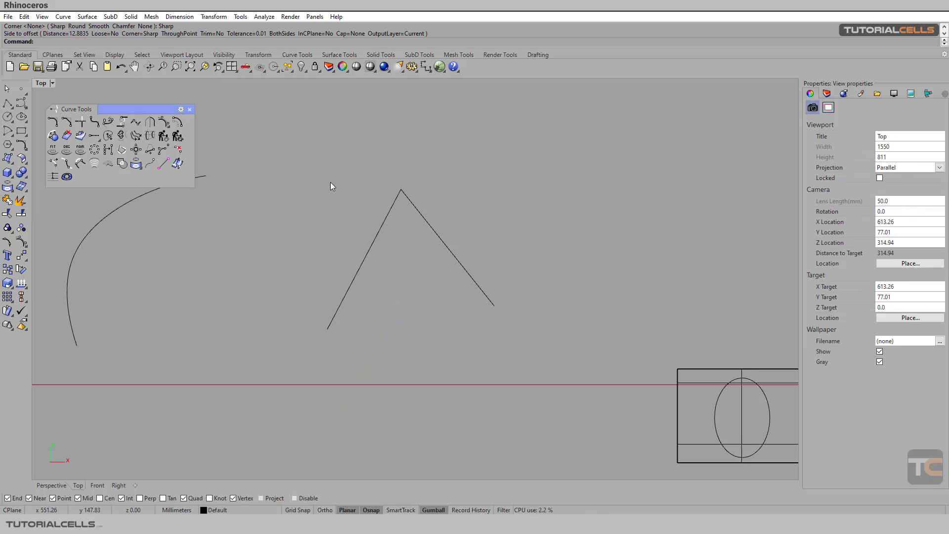
Start offsetting the V-shaped polyline with InCPlane set to Yes and preview it in the Right view
right_drag(330, 182, 400, 207)
scroll(400, 207, down, 2)
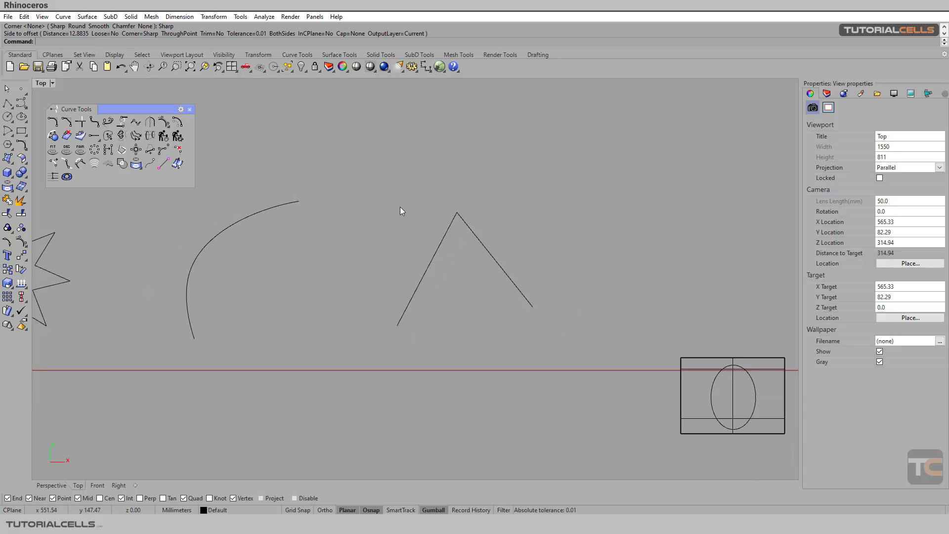
click(442, 240)
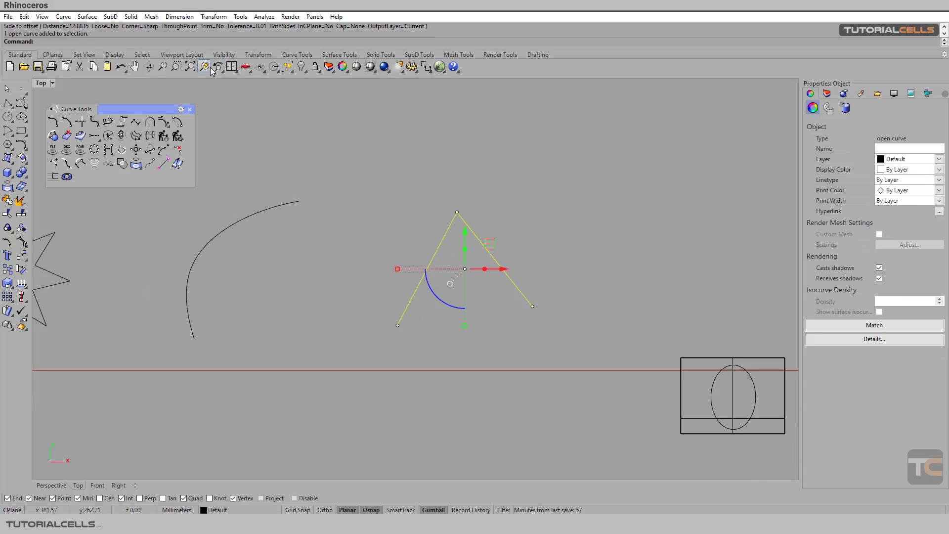
click(176, 123)
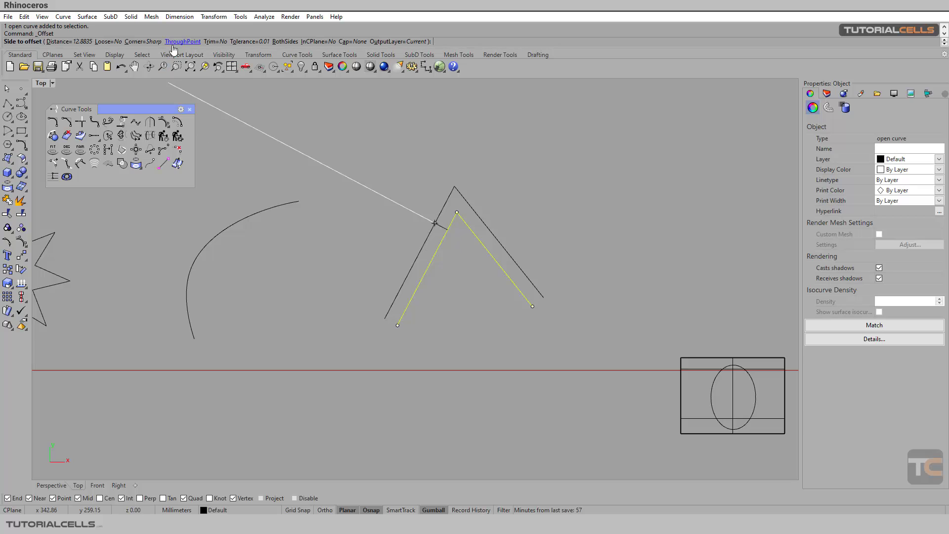
click(307, 43)
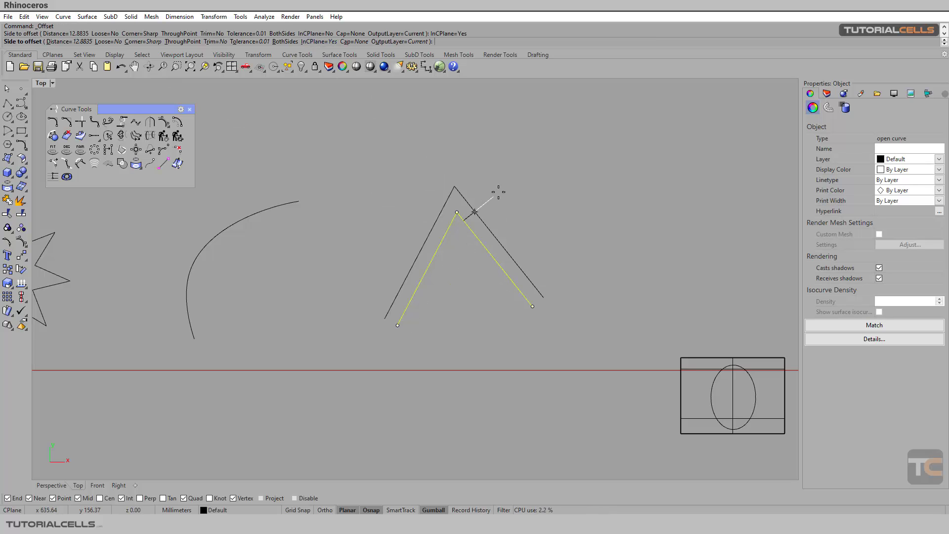
scroll(471, 211, up, 3)
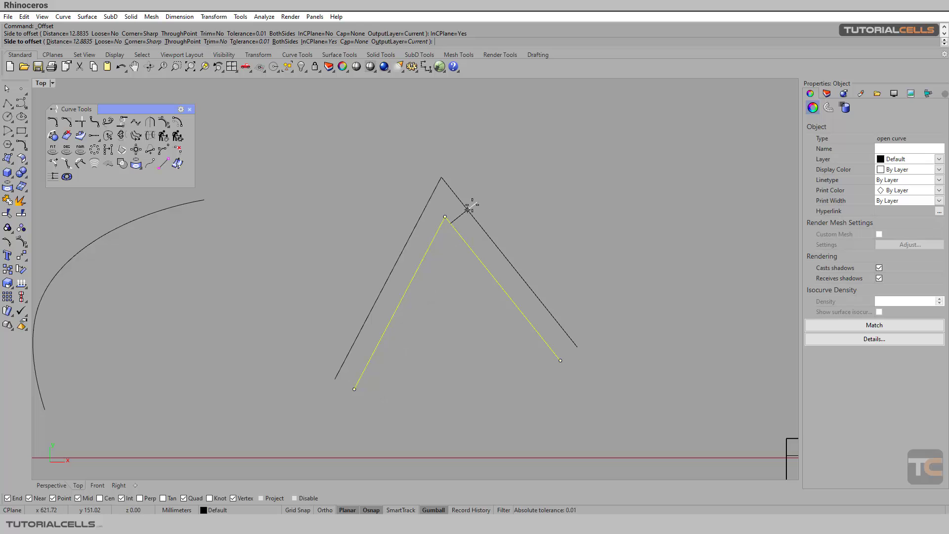
click(119, 485)
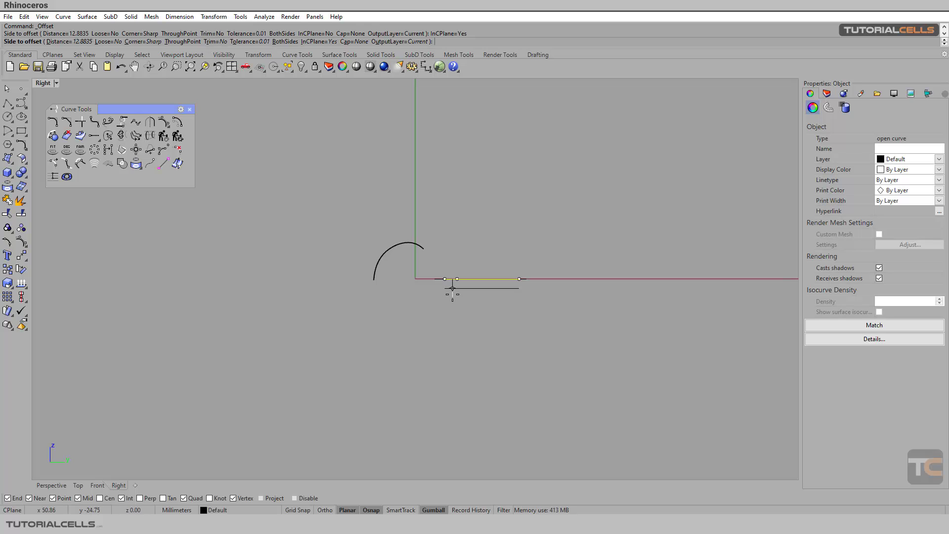
Compare the preview with InCPlane set to No and Yes, and place the in-plane offset above the V-shaped polyline
click(319, 42)
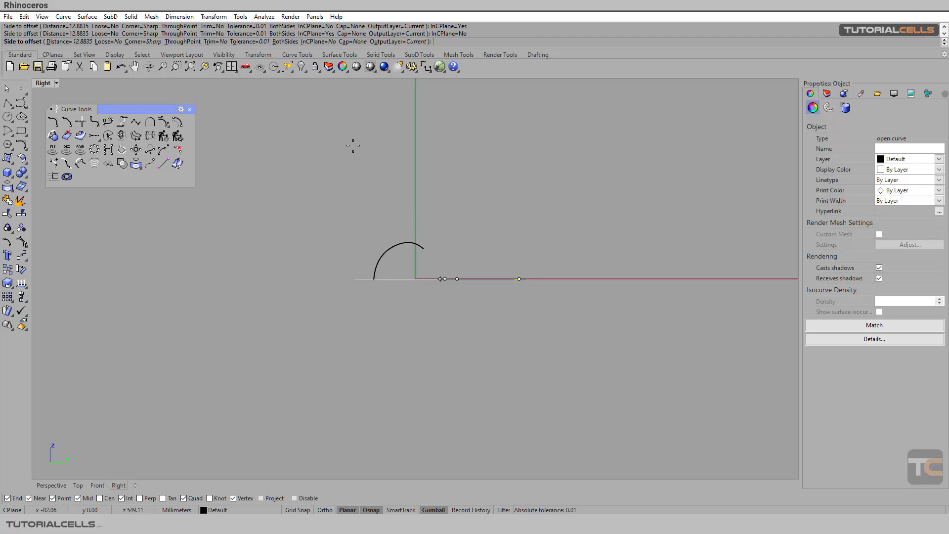
click(319, 42)
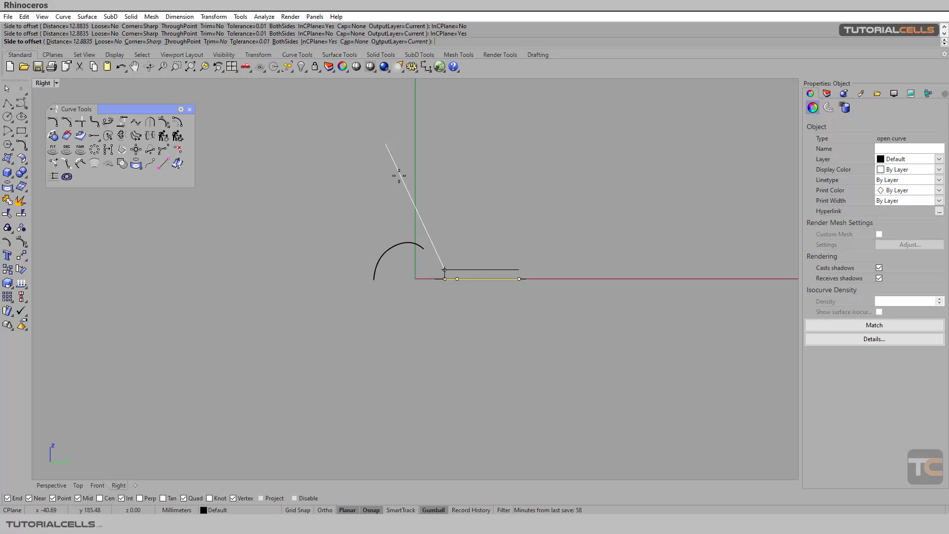
click(432, 231)
Examine the vertically offset V-shaped polyline in the Perspective view and clear the selection
click(52, 485)
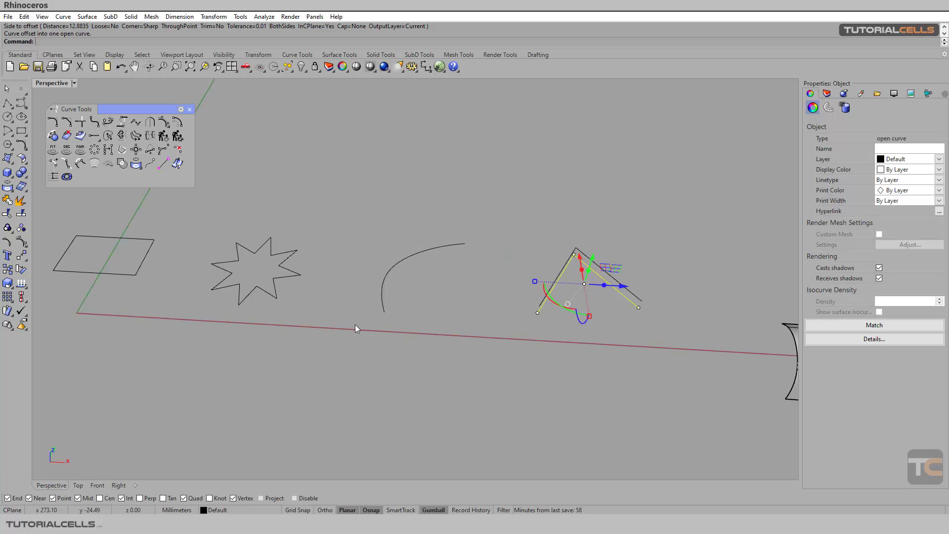
right_drag(535, 286, 516, 247)
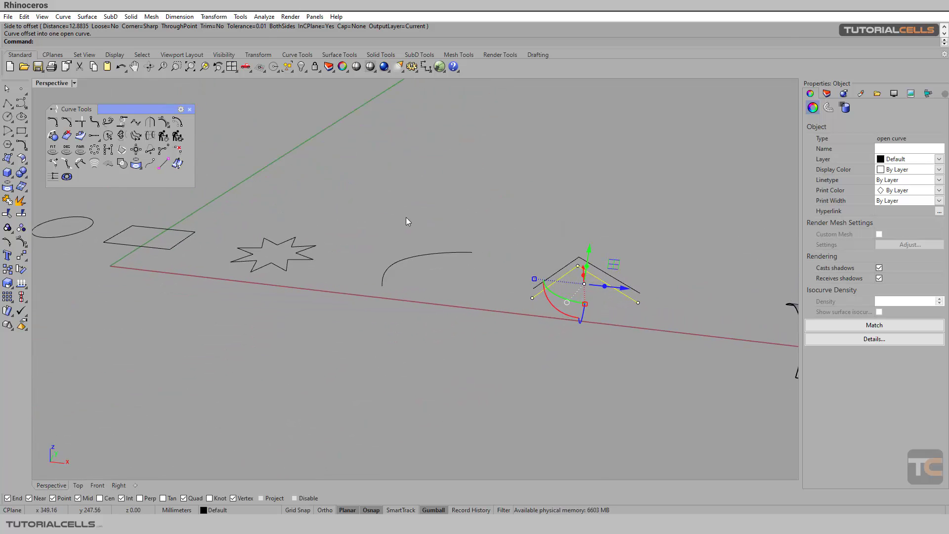
click(405, 218)
right_drag(361, 222, 373, 257)
shift+right_drag(326, 281, 460, 284)
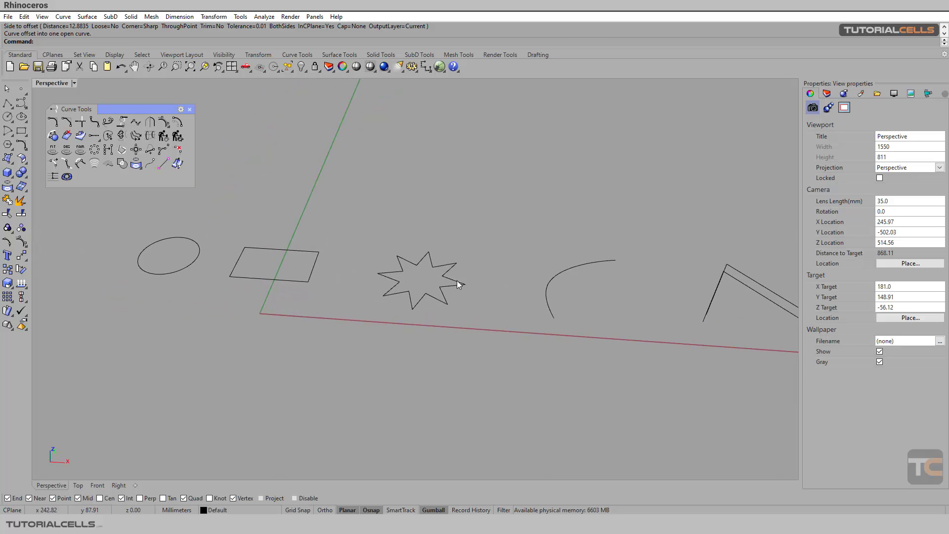
Offset the star outward in the Top view with Trim set to No, then undo the offset
click(79, 486)
scroll(242, 305, down, 2)
right_drag(241, 305, 558, 295)
right_drag(300, 306, 337, 296)
click(330, 260)
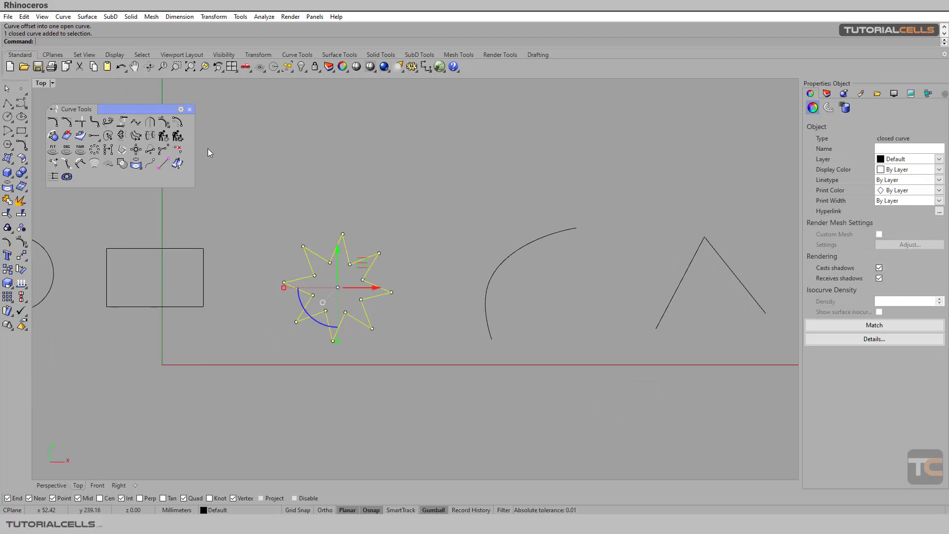
click(178, 122)
click(307, 223)
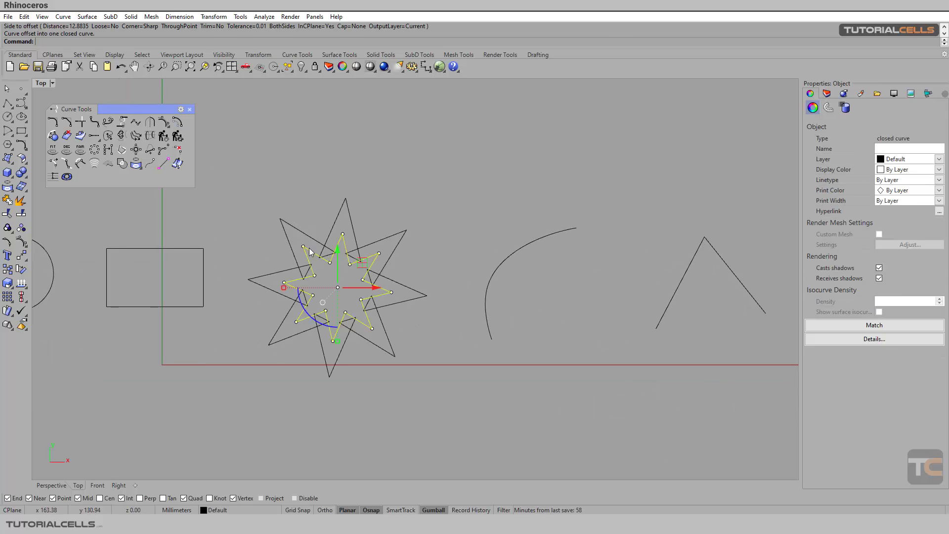
key(ctrl+z)
Offset the star outward with Trim set to Yes, then undo the offset
key(Return)
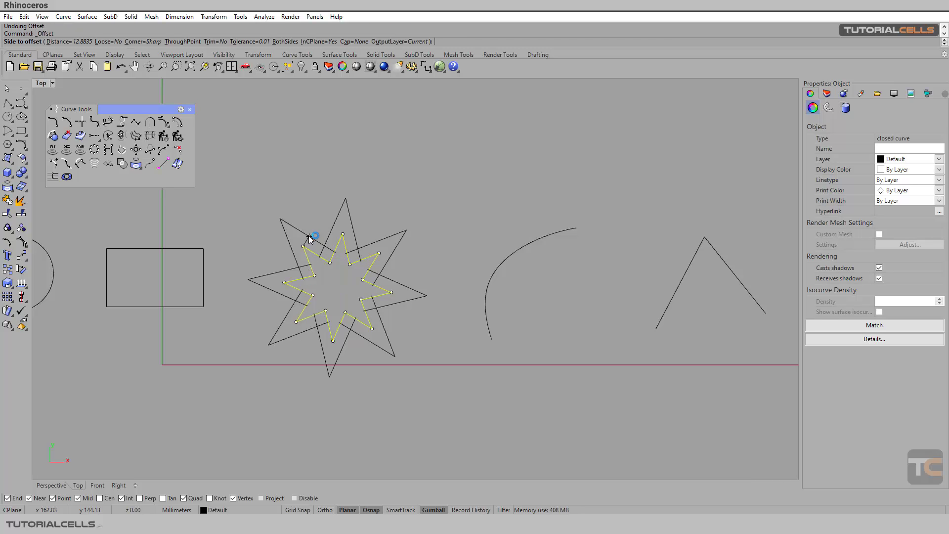
click(217, 41)
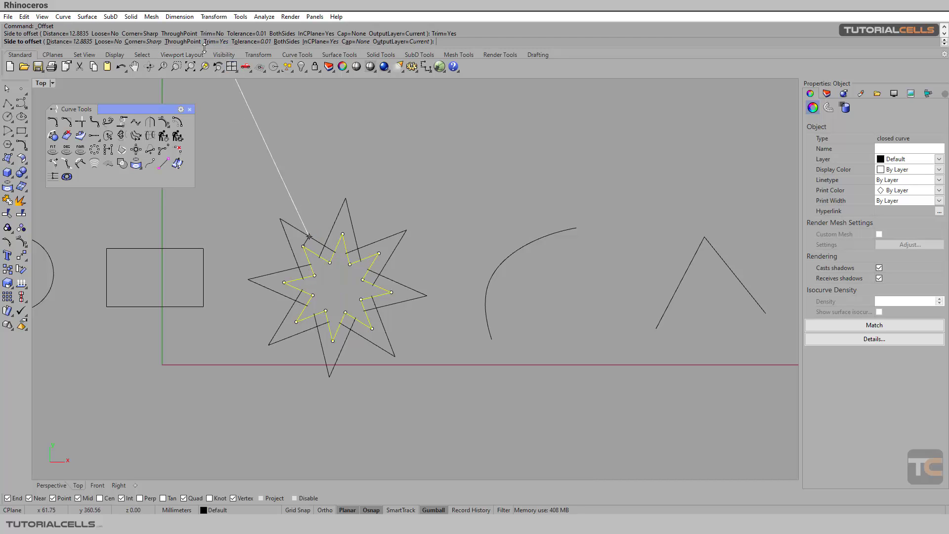
click(285, 202)
right_drag(231, 223, 348, 234)
key(ctrl+z)
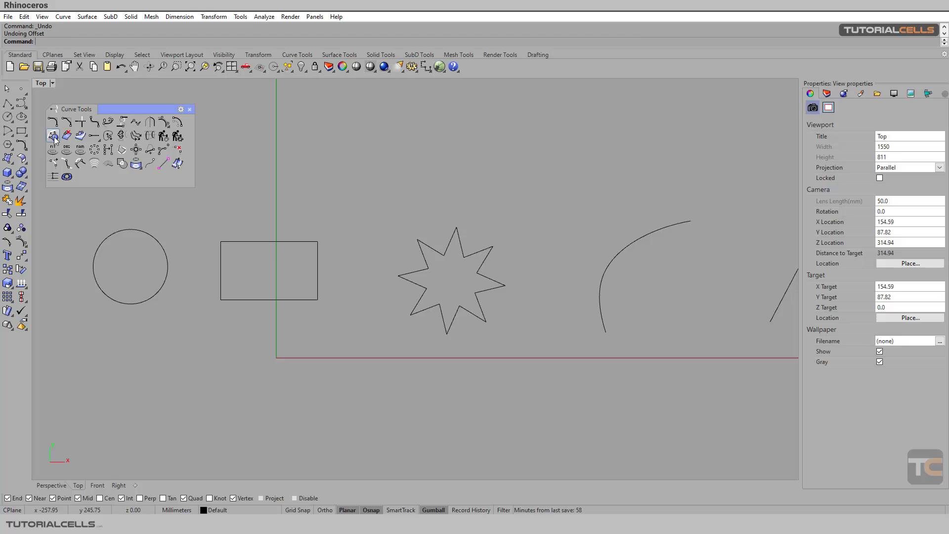
In the Perspective view, extrude the closed curve on the curved surface vertically upward, then undo the extrusion
click(56, 485)
scroll(465, 303, down, 4)
right_drag(549, 302, 494, 284)
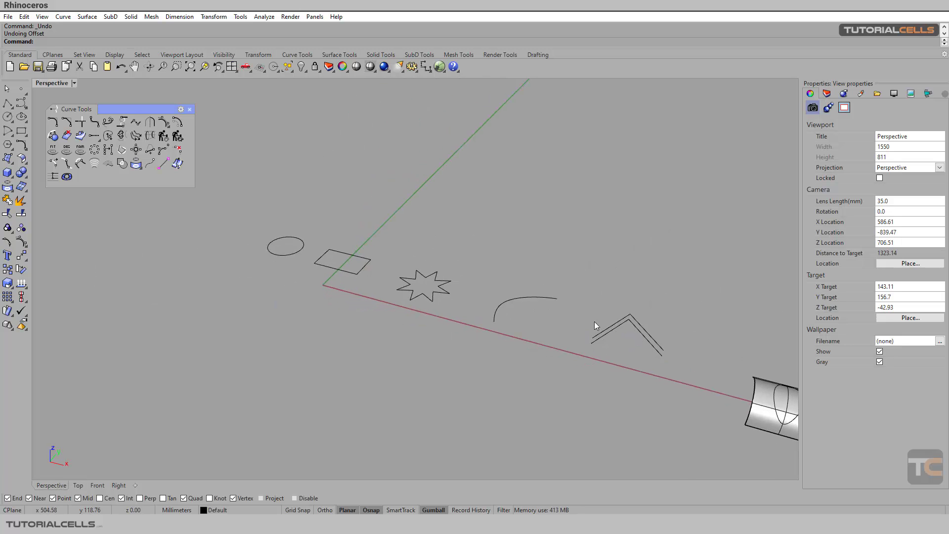
shift+right_drag(690, 359, 464, 275)
scroll(479, 277, up, 5)
click(479, 270)
click(464, 276)
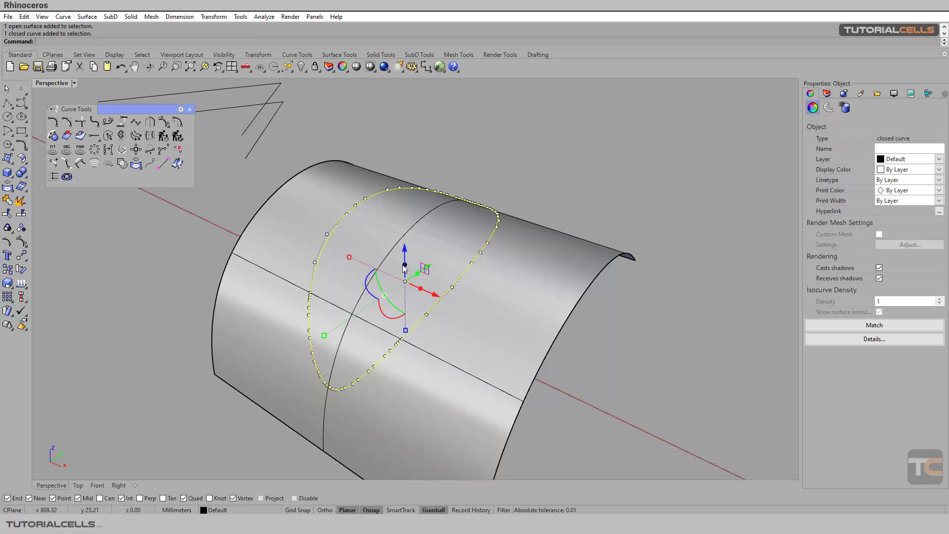
drag(405, 267, 406, 176)
right_drag(418, 258, 279, 272)
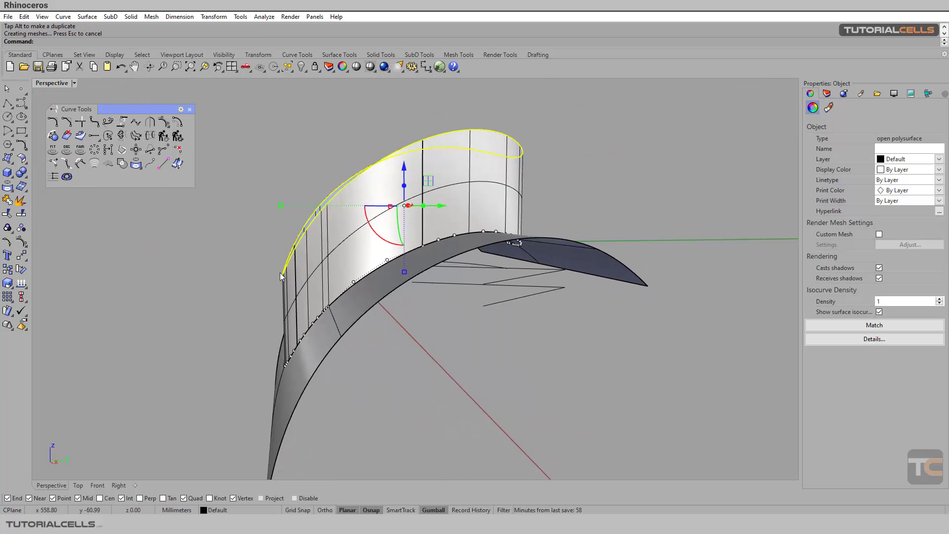
key(ctrl+z)
right_drag(286, 316, 328, 343)
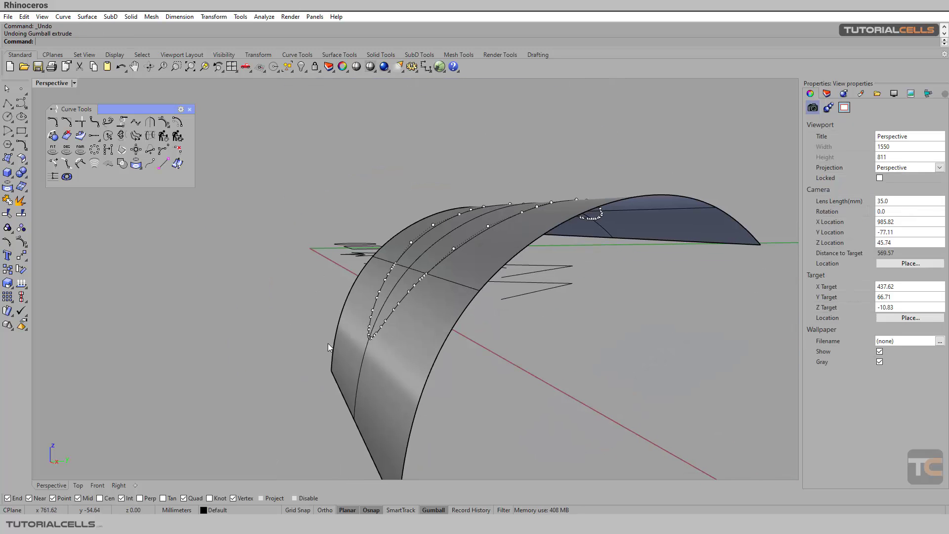
Offset the closed curve normal to the curved surface with OffsetNormal, setting Flip to Yes and picking a distance outside the surface
click(368, 339)
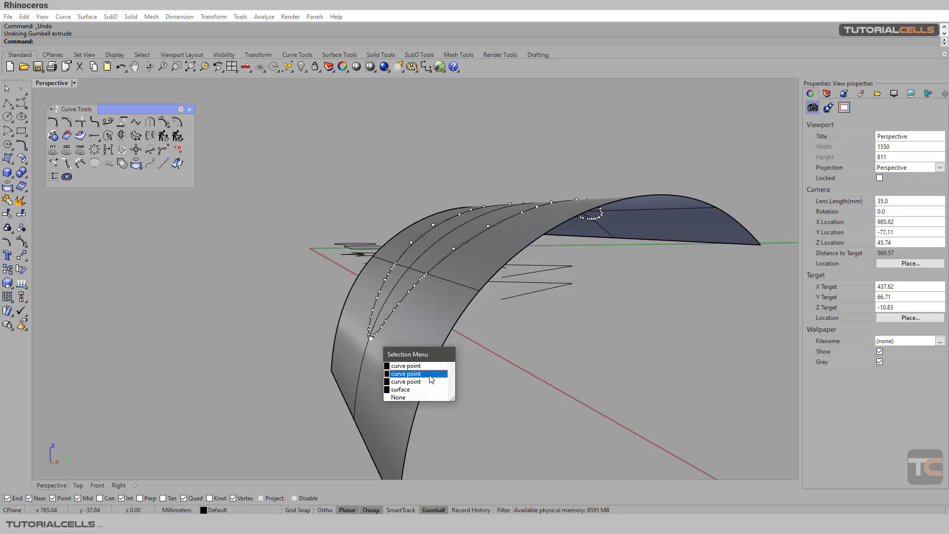
right_drag(496, 358, 692, 440)
click(604, 357)
click(627, 381)
shift+right_drag(692, 440, 603, 361)
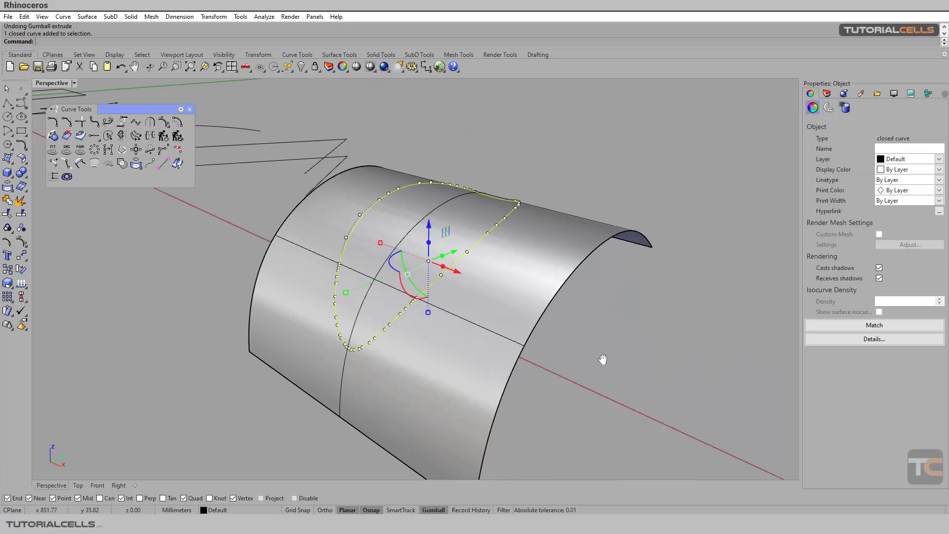
right_drag(495, 292, 546, 334)
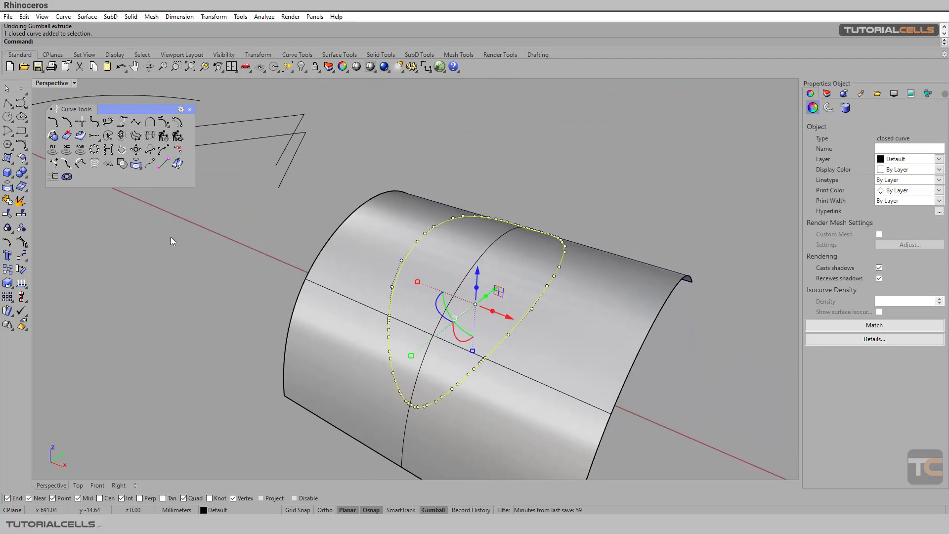
click(57, 139)
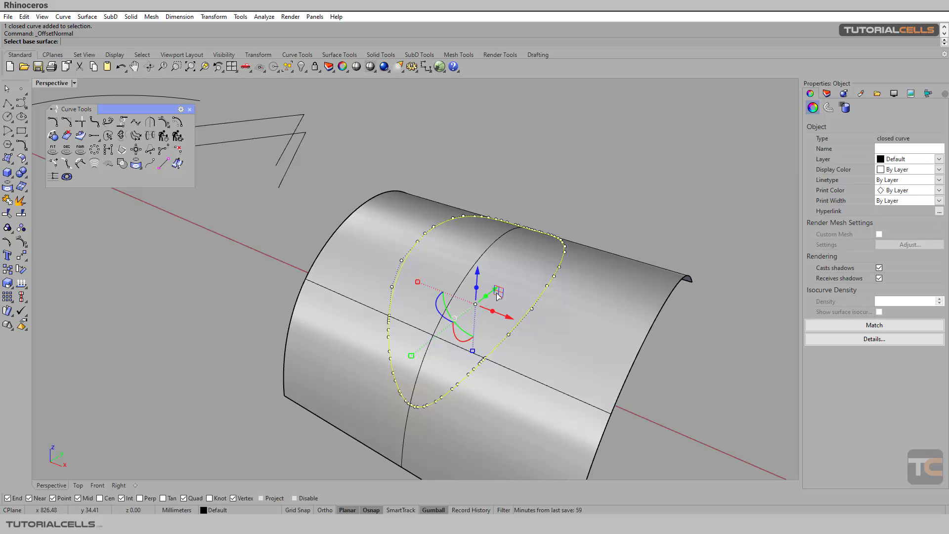
click(388, 248)
right_drag(407, 257, 397, 251)
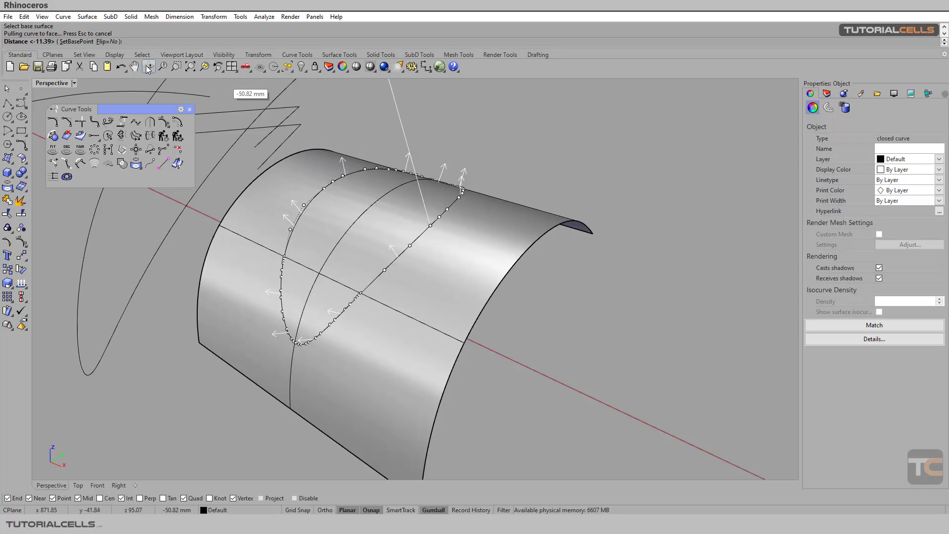
click(105, 42)
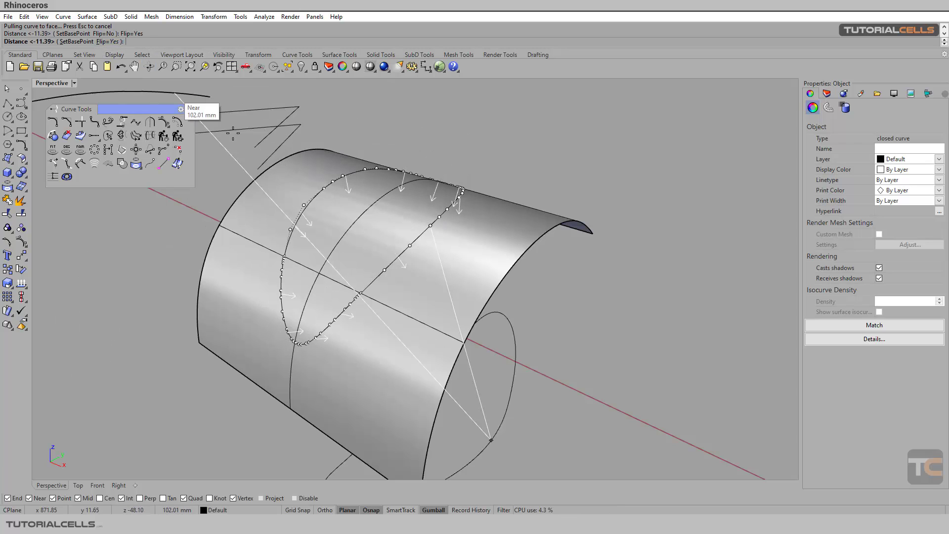
click(396, 219)
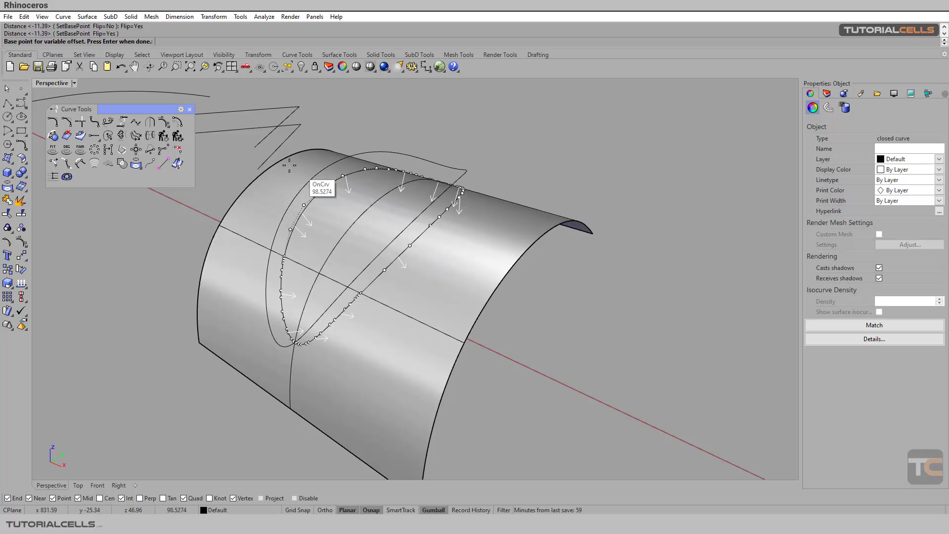
key(Return)
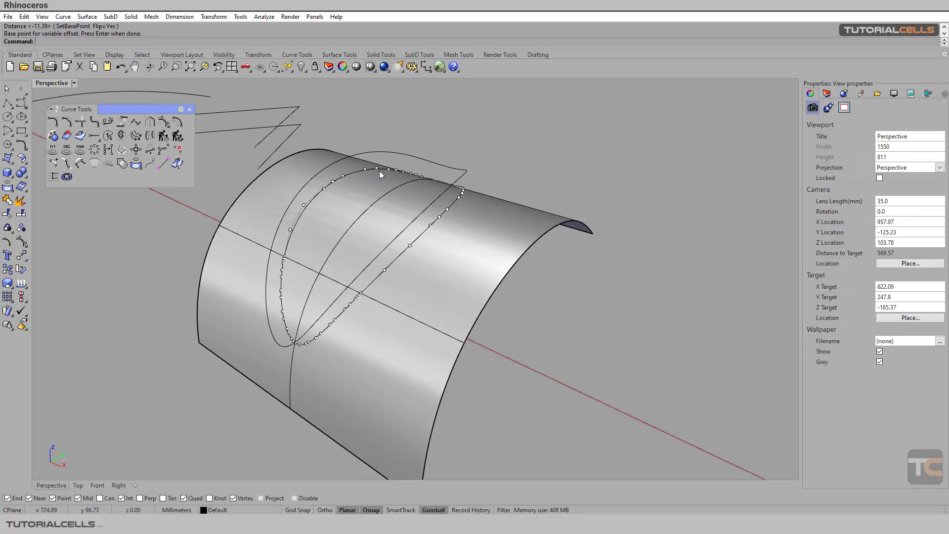
Inspect the normal offset curve above the curved surface and delete it
right_drag(413, 206, 450, 213)
click(364, 168)
click(399, 188)
click(590, 164)
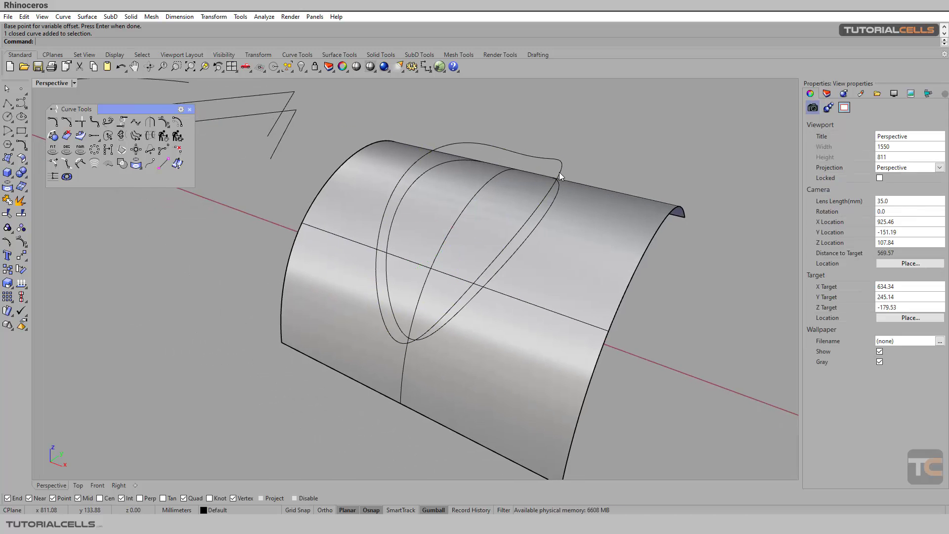
click(560, 173)
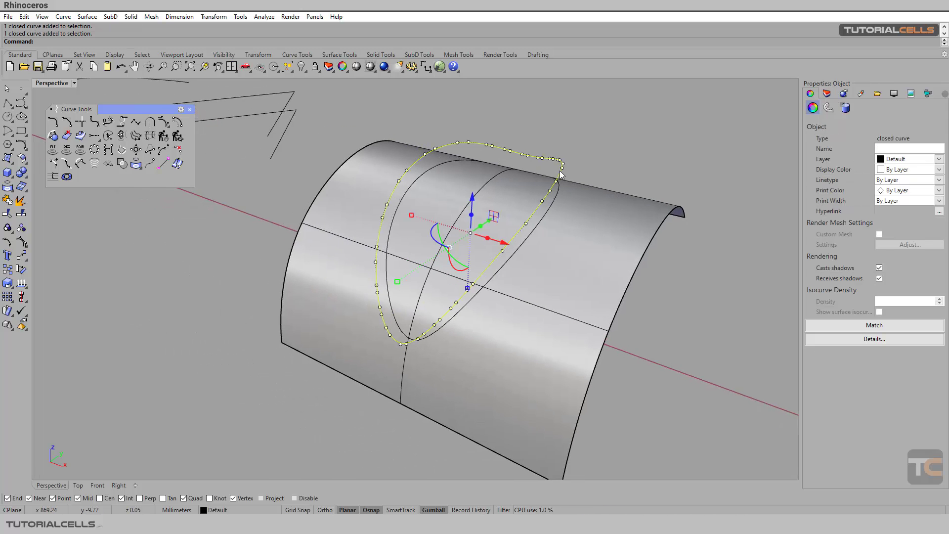
key(Delete)
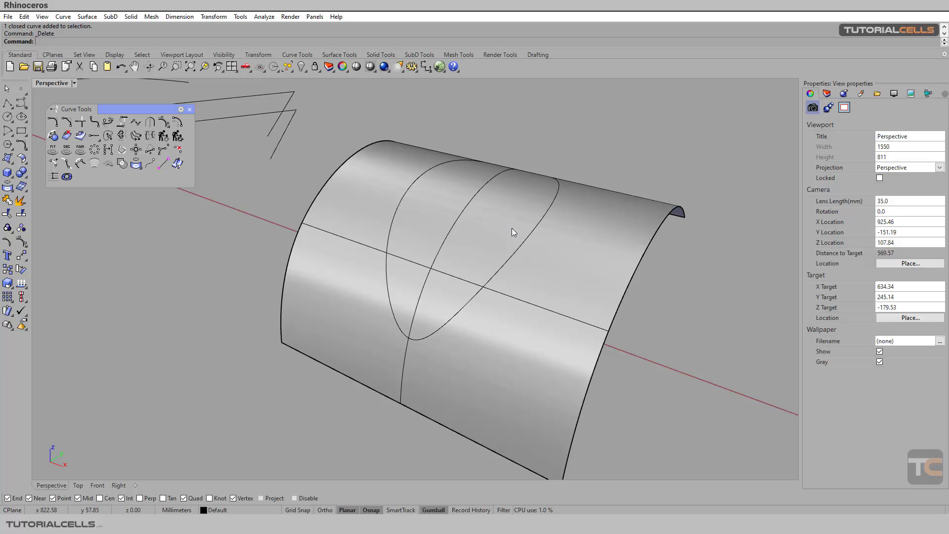
Offset the closed curve on the curved surface outward with the regular Offset command
click(523, 242)
click(555, 269)
right_drag(440, 235, 361, 204)
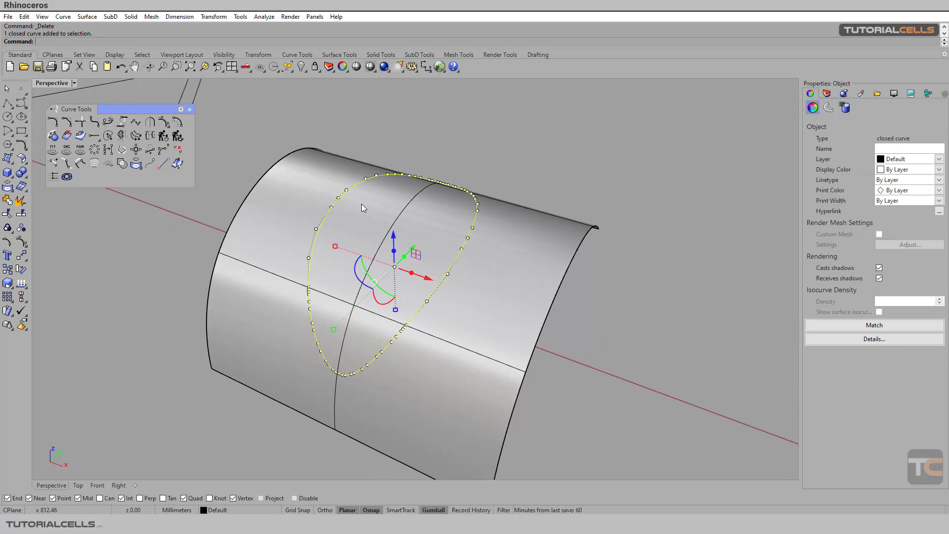
click(177, 127)
click(226, 123)
right_drag(227, 123, 341, 173)
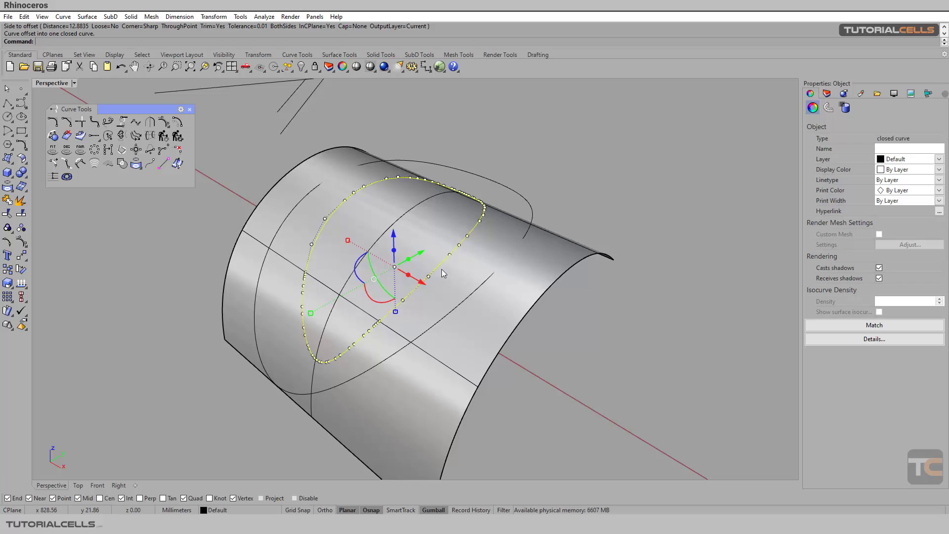
Compare the regular offset with the curved surface from several angles, then delete the offset curve
right_drag(442, 273, 471, 267)
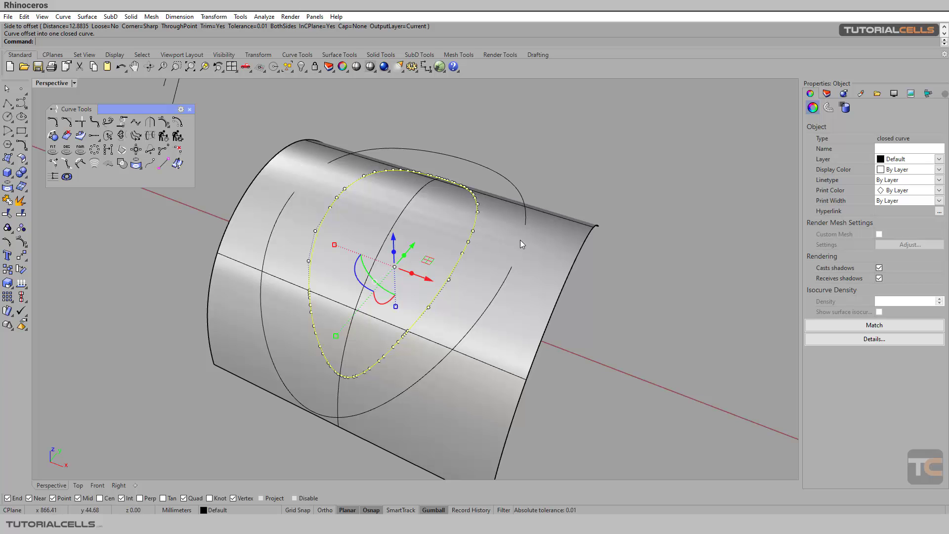
right_drag(520, 239, 496, 225)
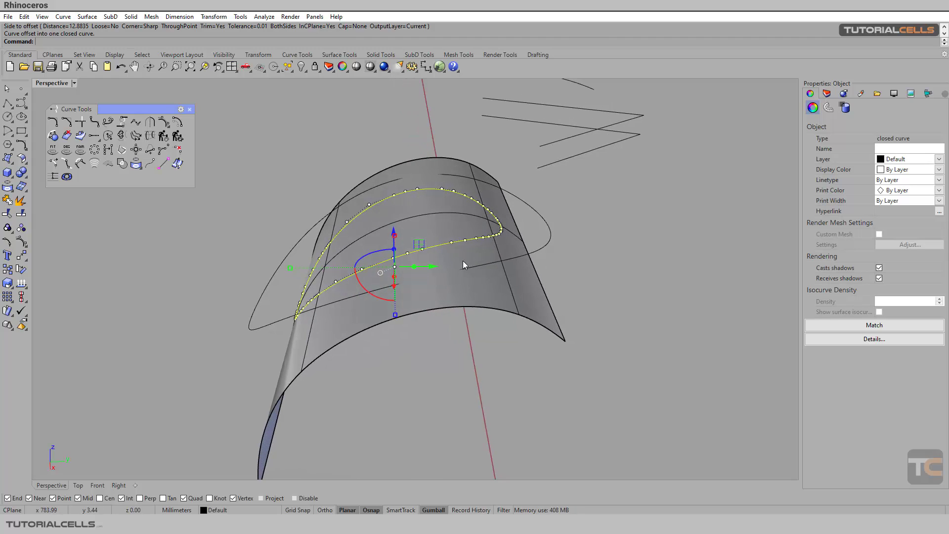
right_drag(342, 303, 516, 233)
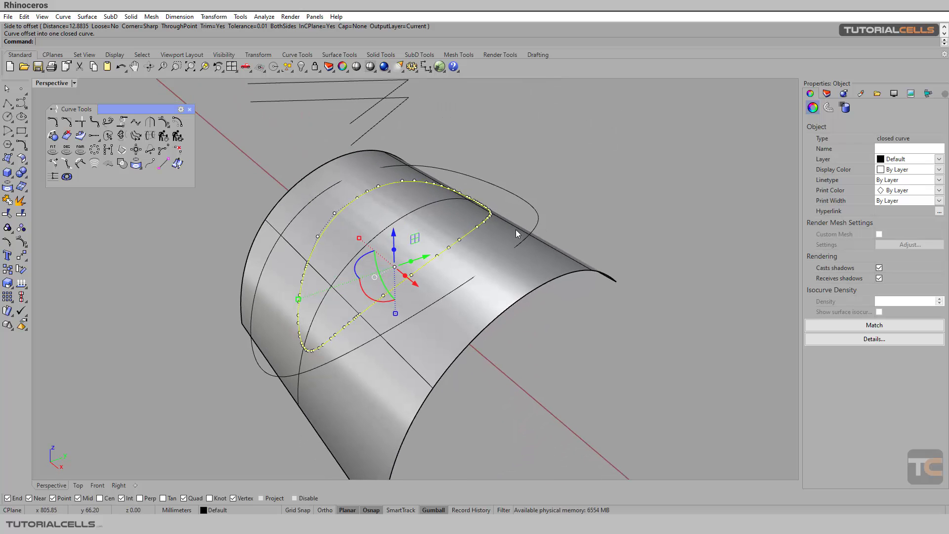
click(536, 223)
key(Delete)
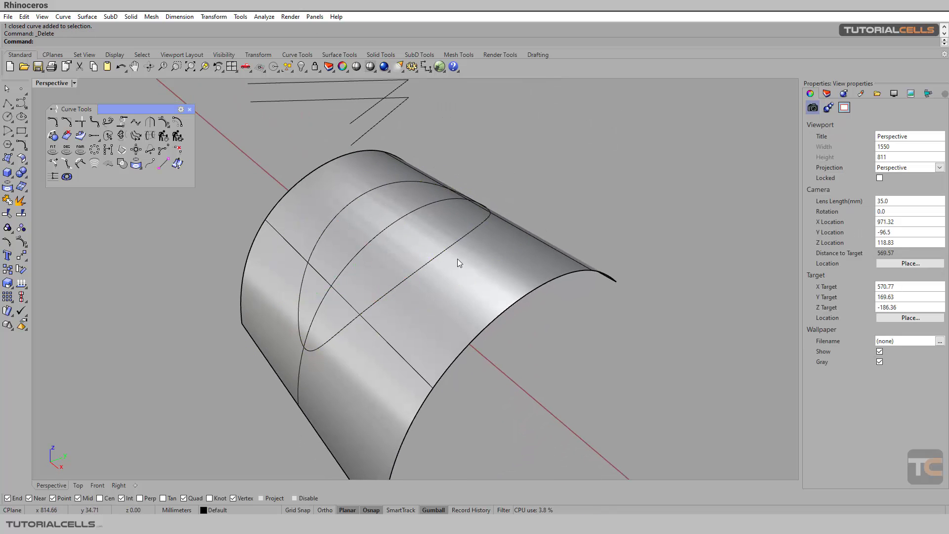
Offset the closed curve 5 mm inward along the curved surface with OffsetCrvOnSrf, flipping the direction, and select the new curve
right_drag(458, 263, 257, 178)
click(536, 281)
click(535, 285)
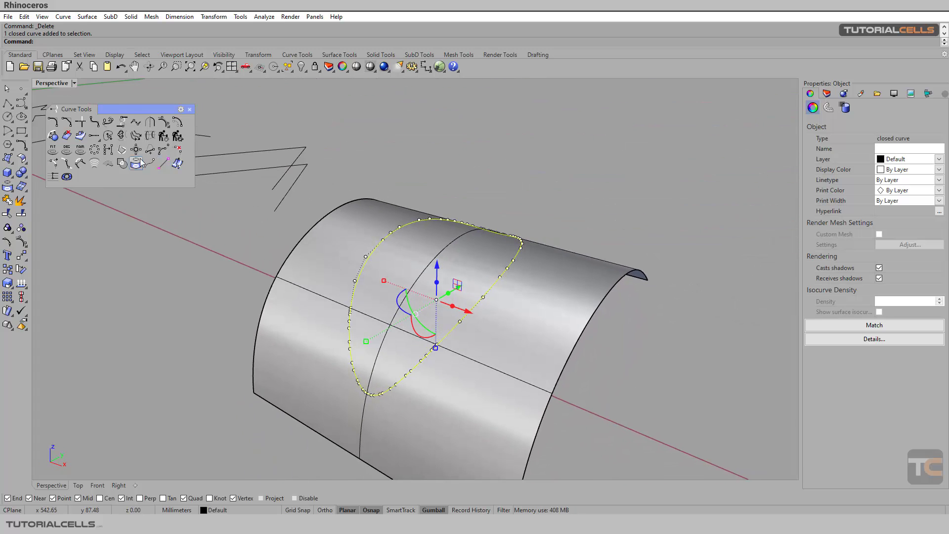
click(82, 137)
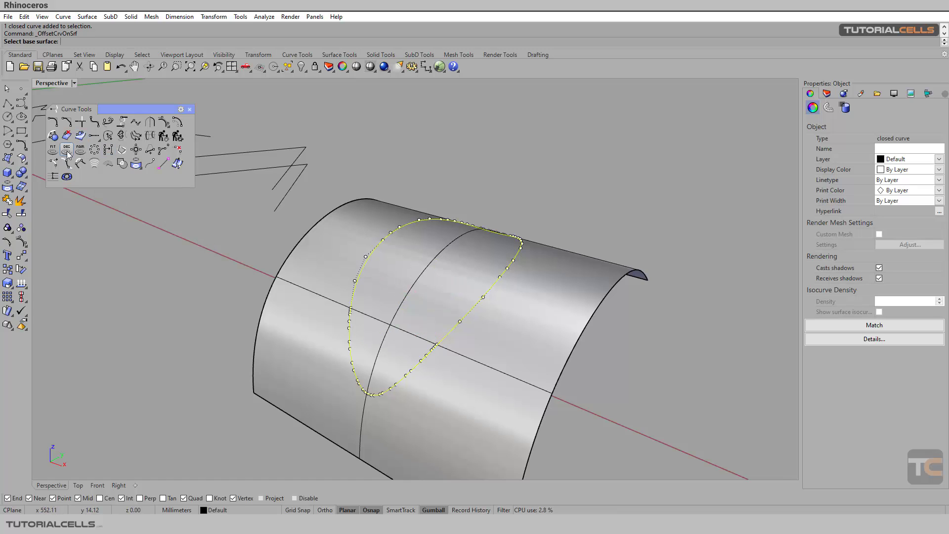
click(505, 326)
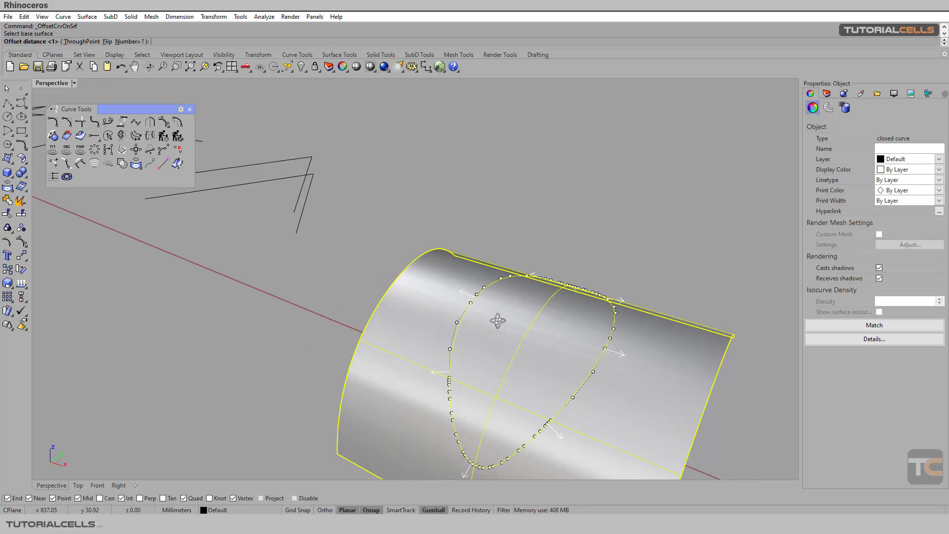
right_drag(613, 356, 585, 330)
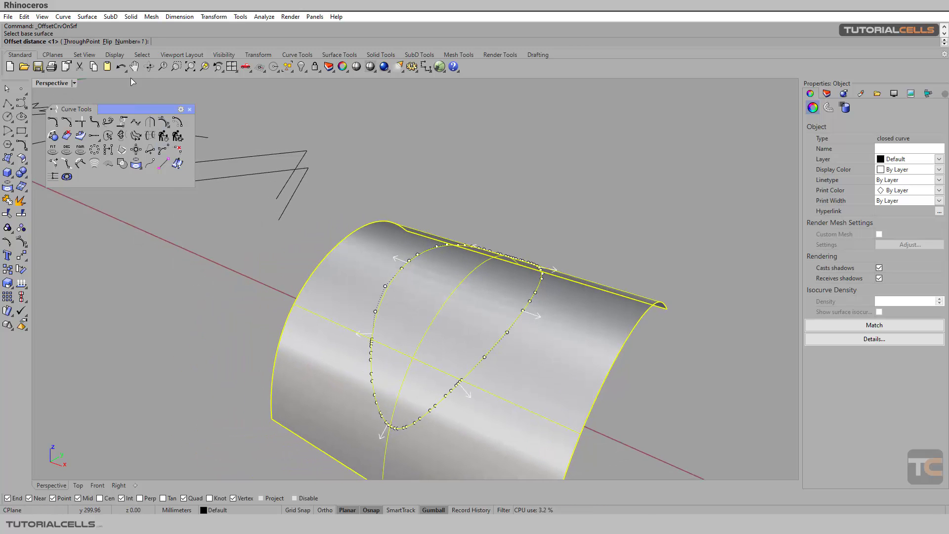
click(108, 42)
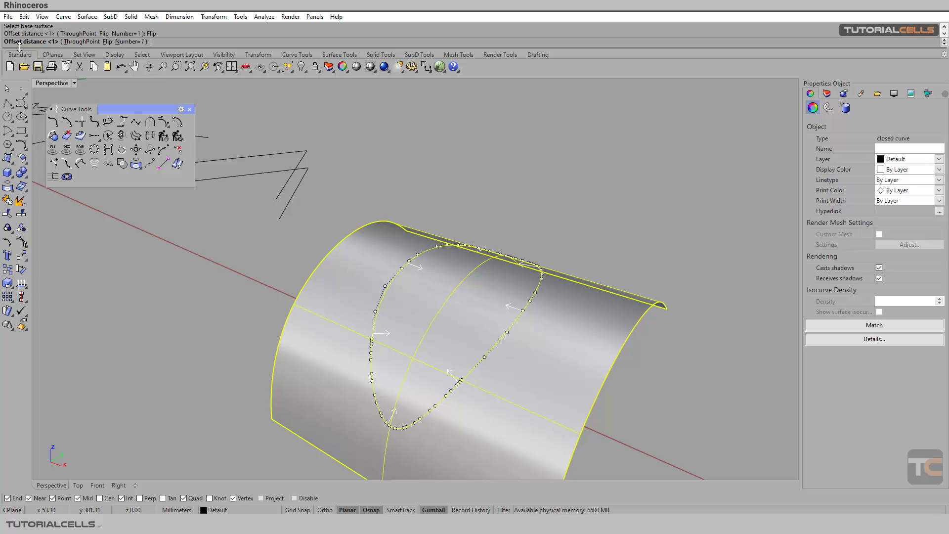
text(5)
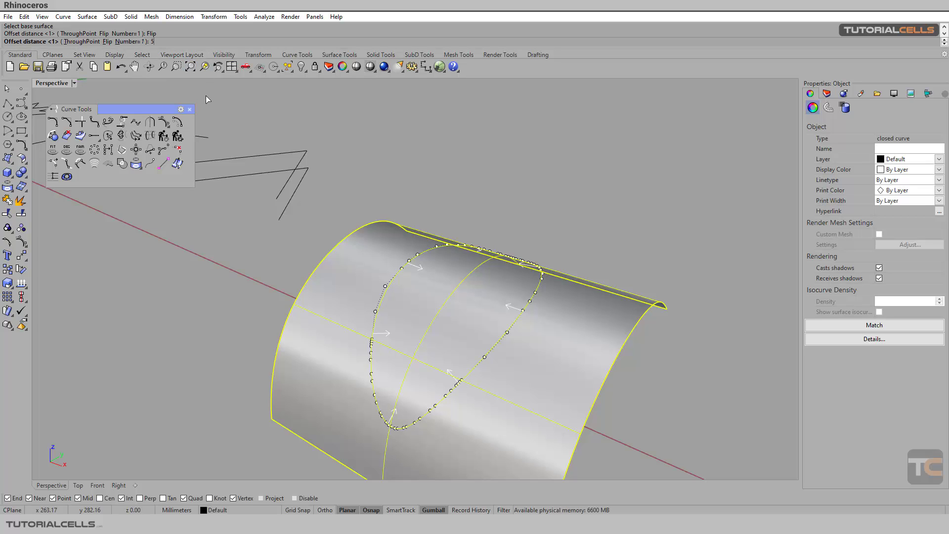
key(Return)
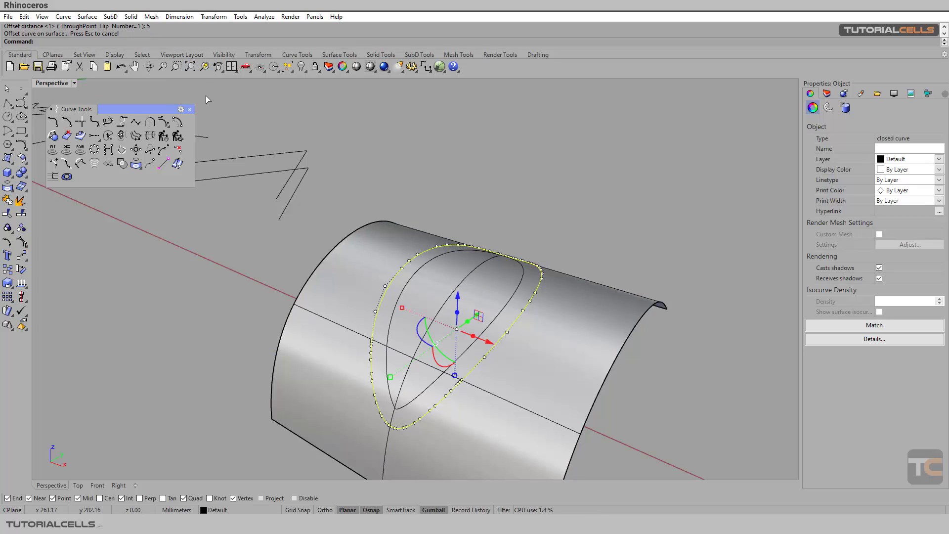
click(518, 285)
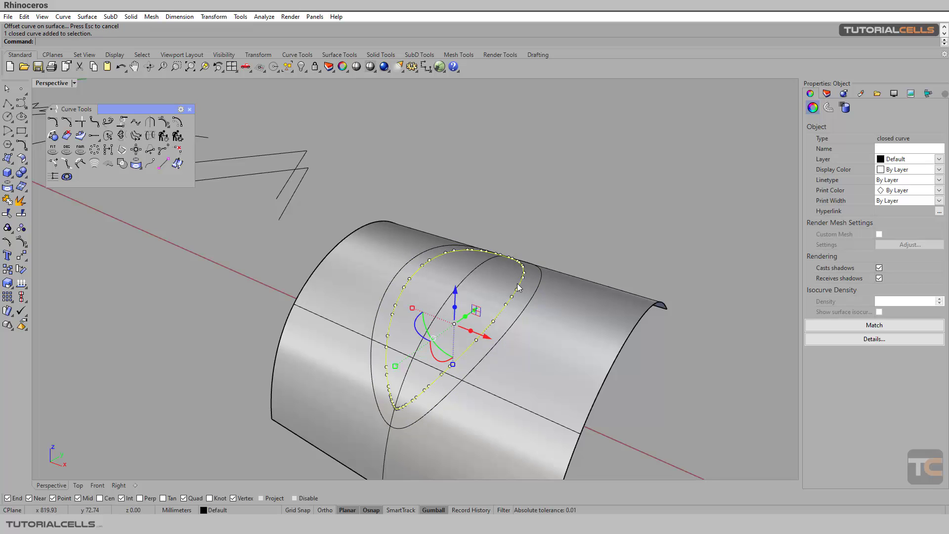
right_drag(518, 286, 532, 307)
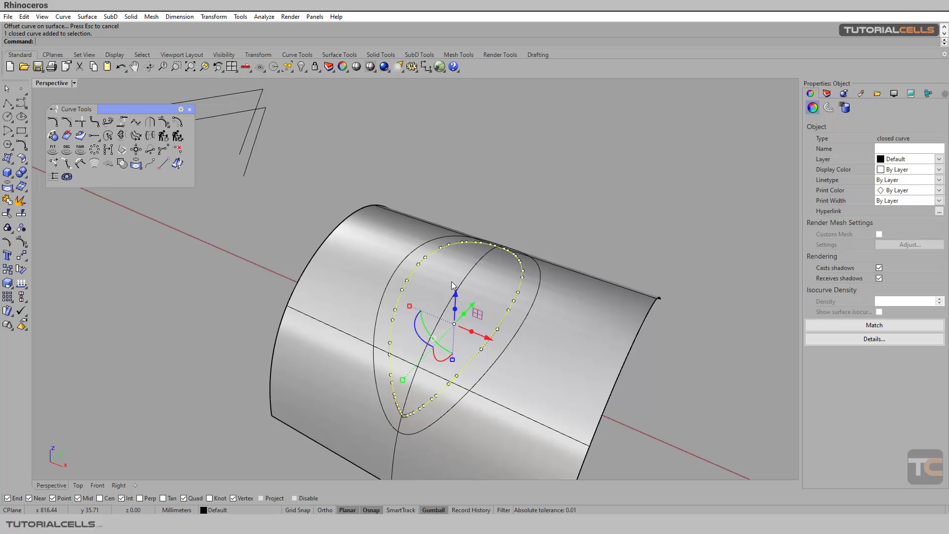
Examine the inward offset curve on the curved surface, then review the row of flat curves
mouse_move(482, 295)
right_down()
mouse_move(289, 245)
mouse_move(276, 229)
mouse_move(563, 303)
mouse_move(642, 256)
mouse_move(482, 284)
right_up()
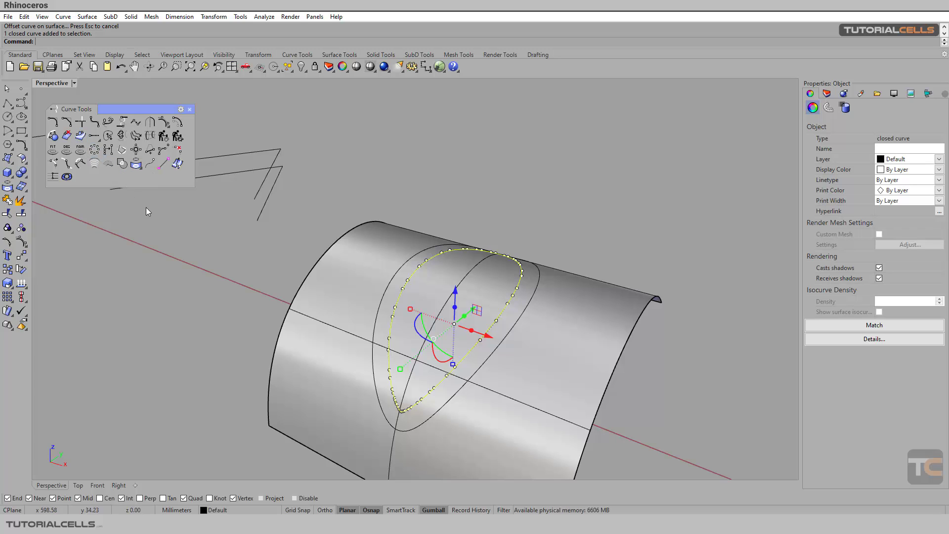
right_drag(216, 249, 225, 253)
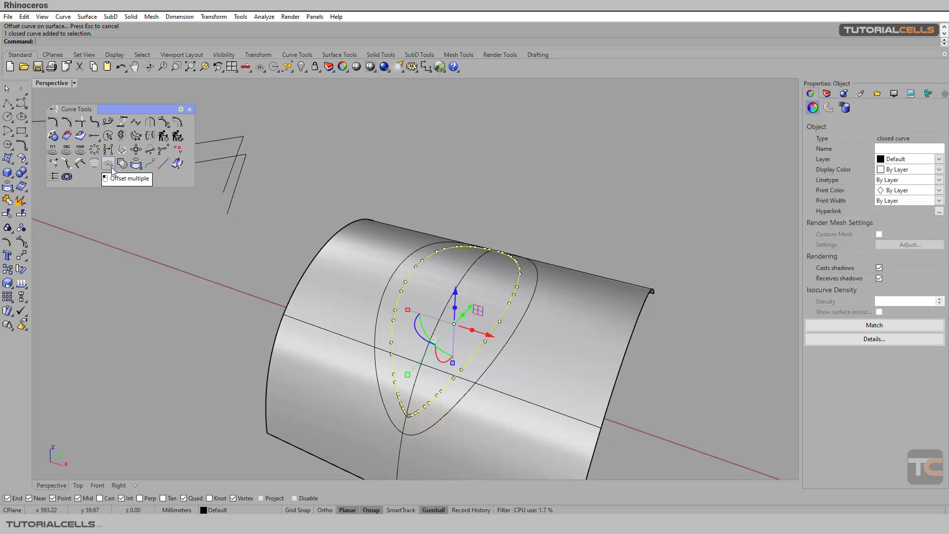
scroll(161, 226, down, 5)
shift+right_drag(162, 229, 593, 368)
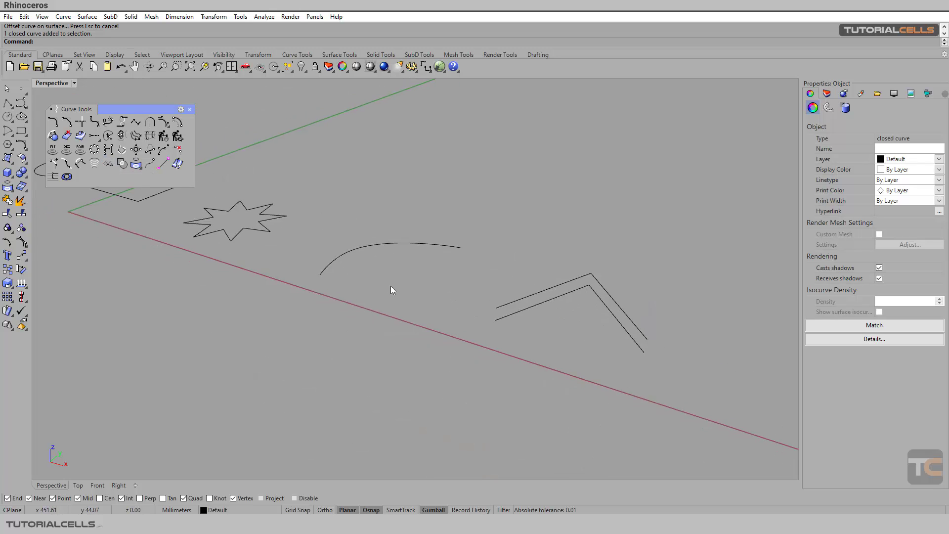
scroll(390, 286, down, 3)
right_drag(391, 286, 344, 302)
shift+right_drag(343, 302, 440, 312)
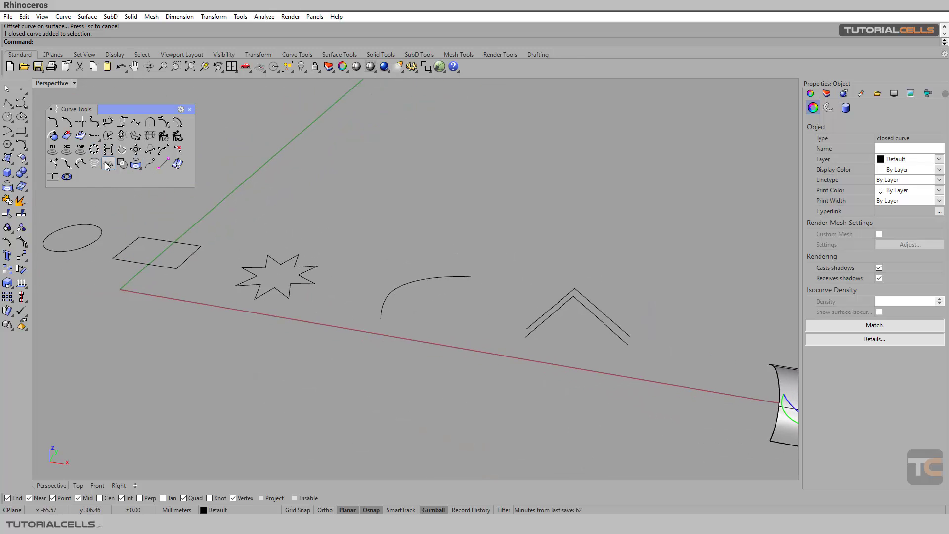
right_click(176, 124)
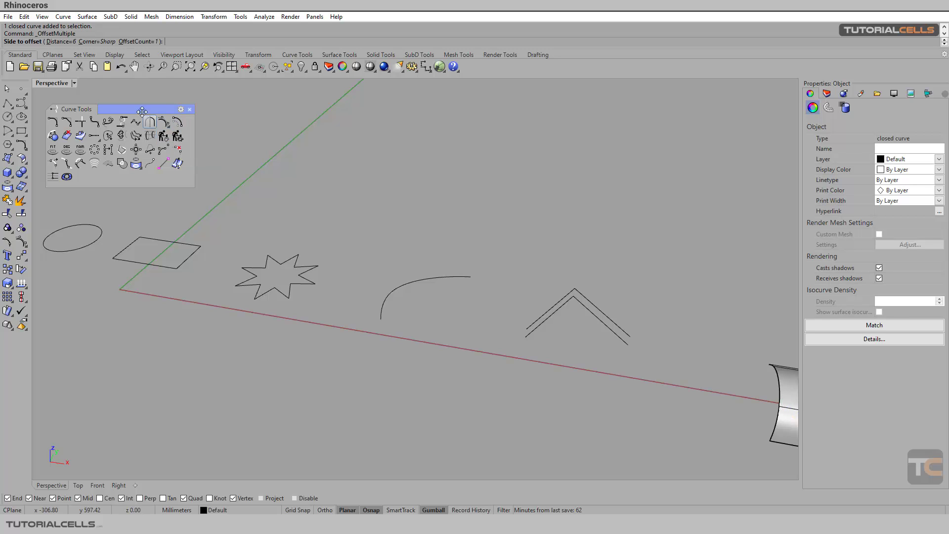
click(354, 215)
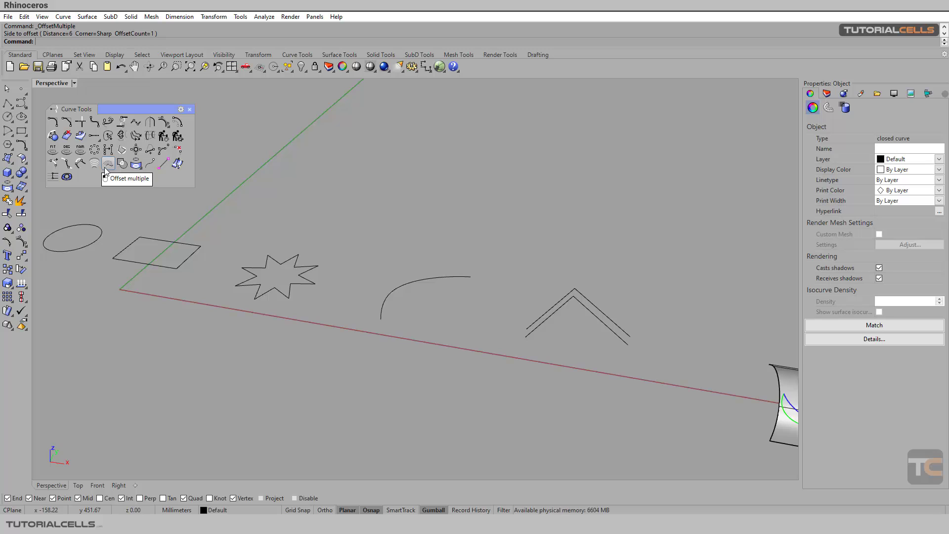
right_click(177, 123)
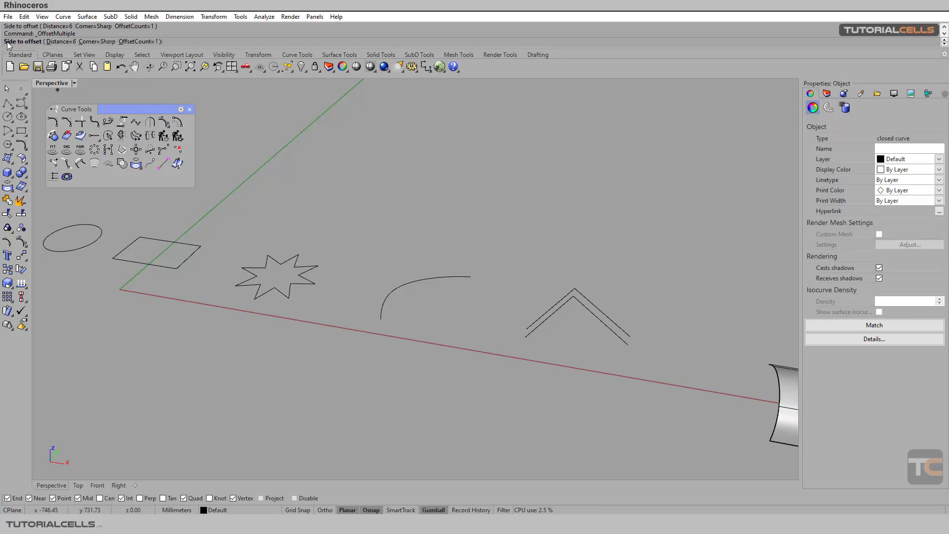
scroll(375, 244, down, 3)
key(Escape)
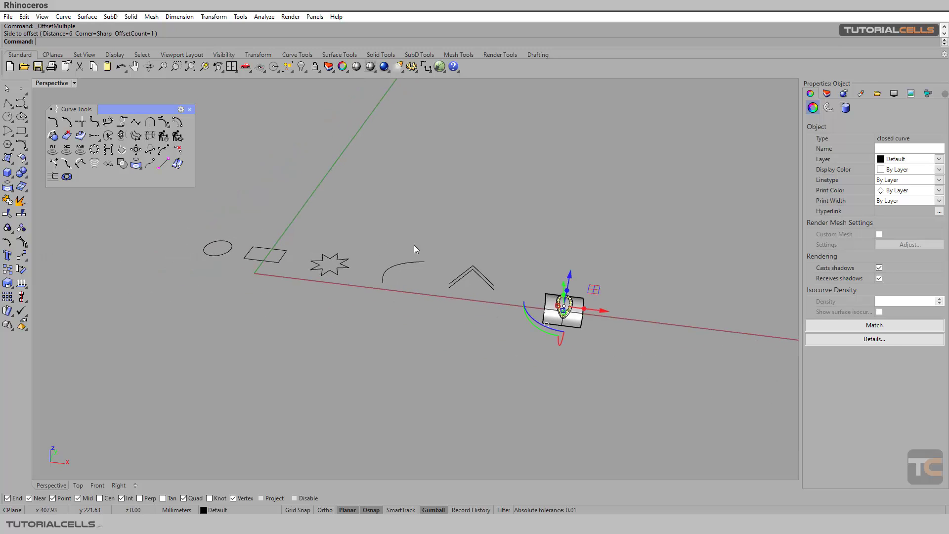
Offset the open curve, star, rectangle and round curve outward together with OffsetMultiple, using distance 6, sharp corners and one offset
click(419, 236)
right_click(364, 229)
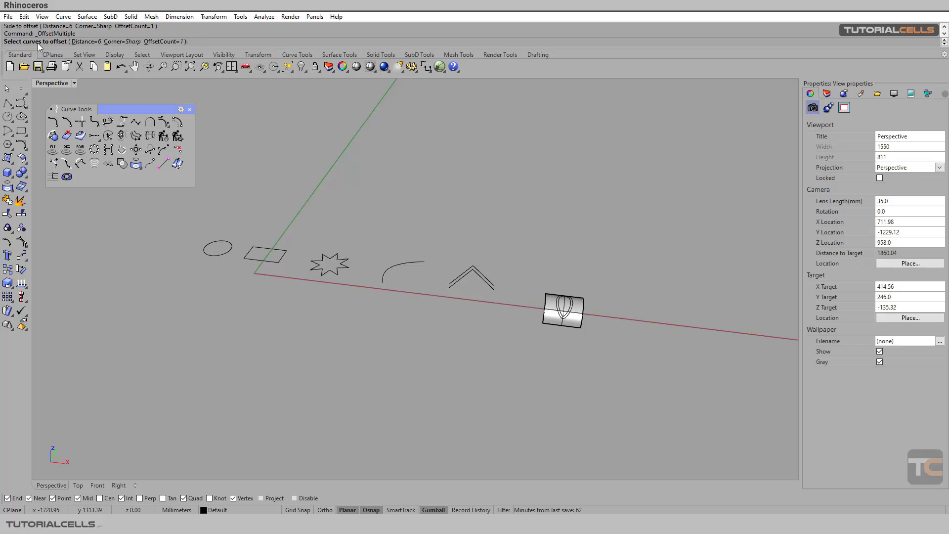
click(405, 263)
click(347, 263)
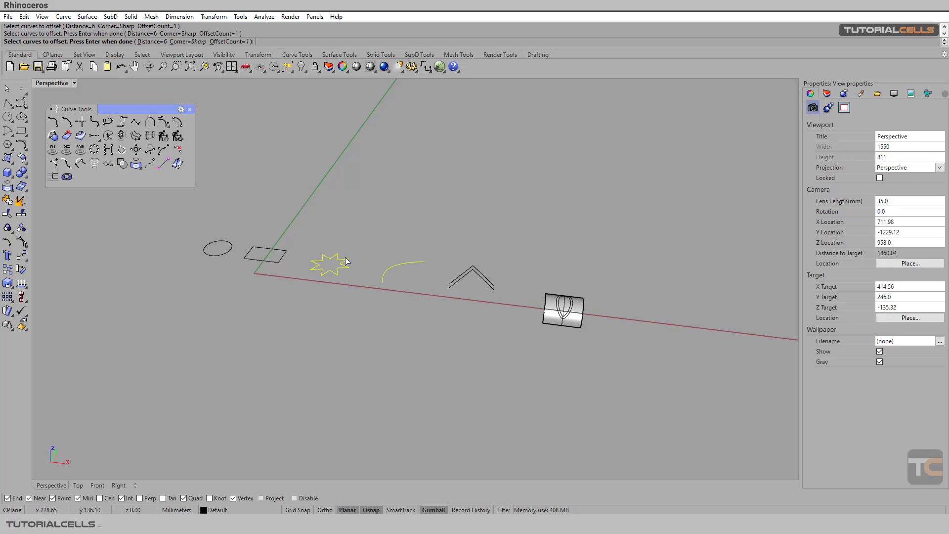
click(289, 258)
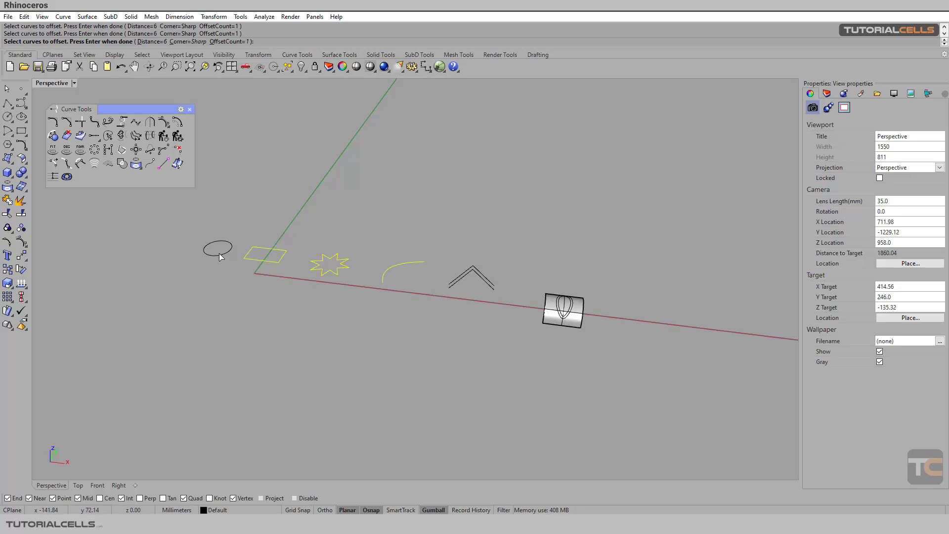
click(219, 254)
right_drag(231, 262, 251, 278)
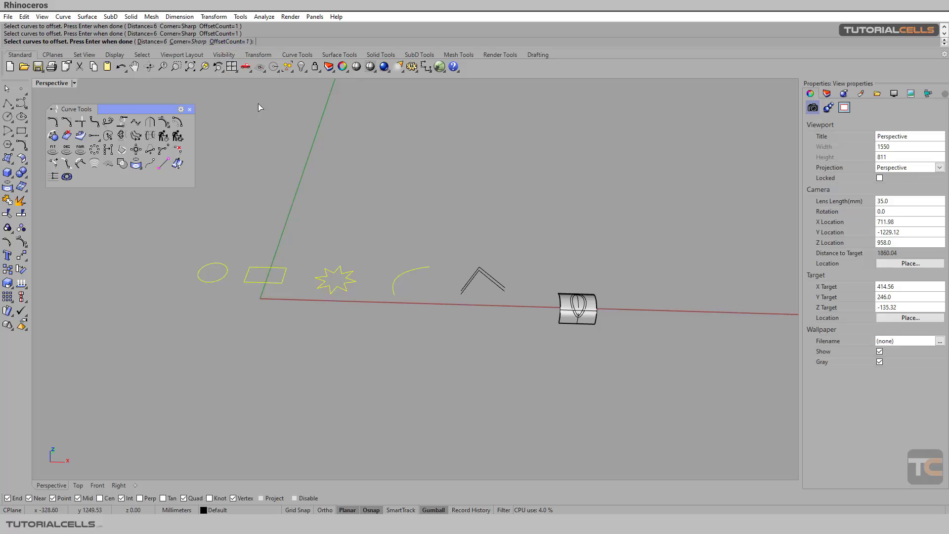
key(Return)
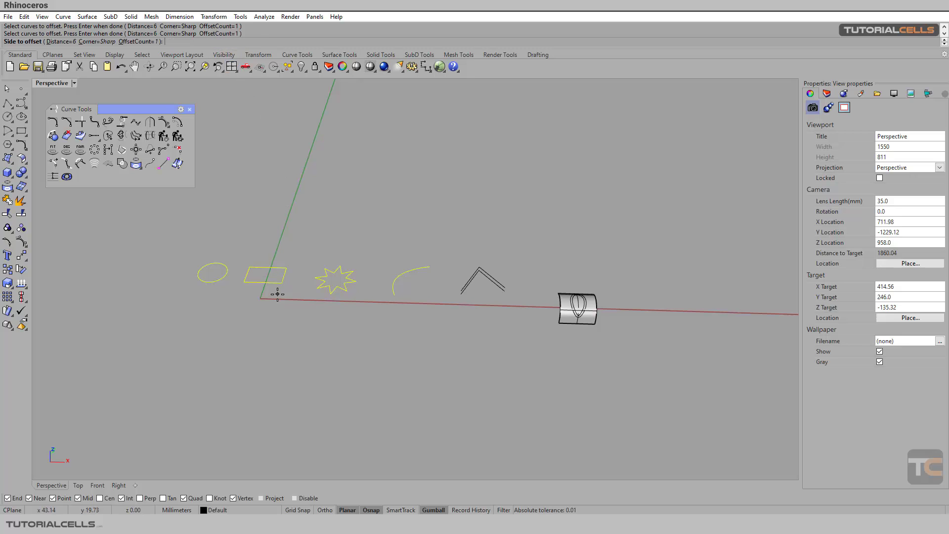
scroll(271, 285, up, 4)
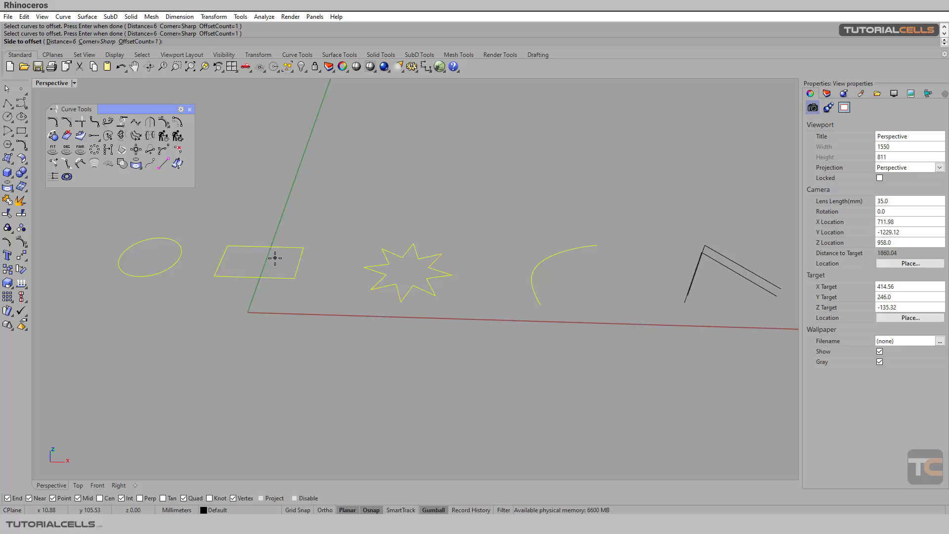
click(280, 233)
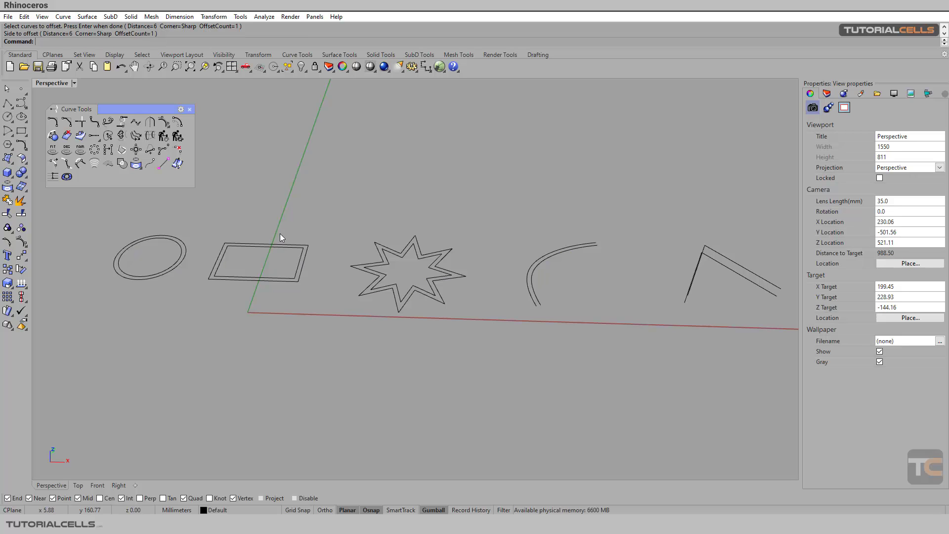